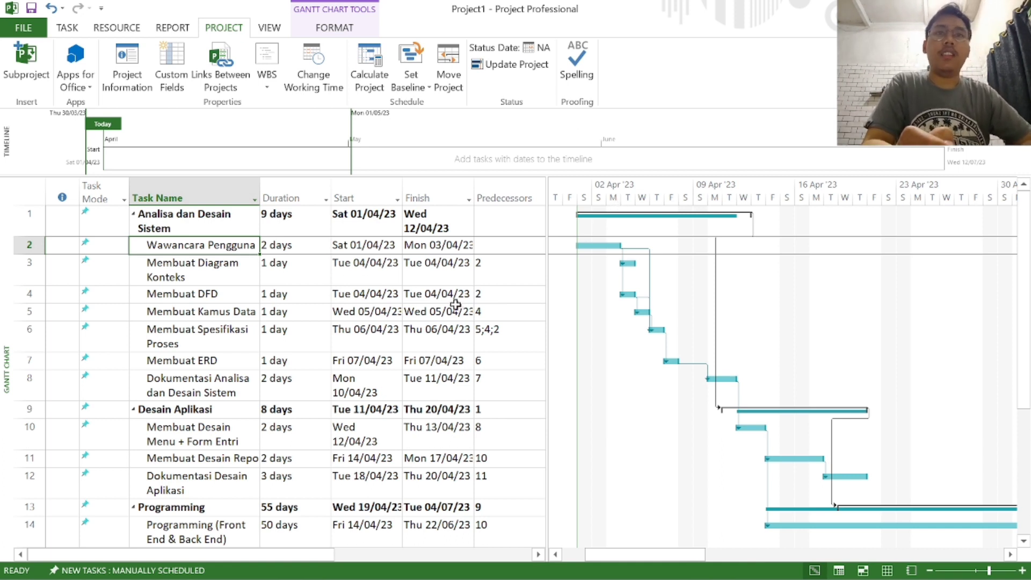
- Create a new base calendar named "Projek kalendar" from the Change Working Time dialog
{"action": "left_click", "coordinate": [67, 28]}
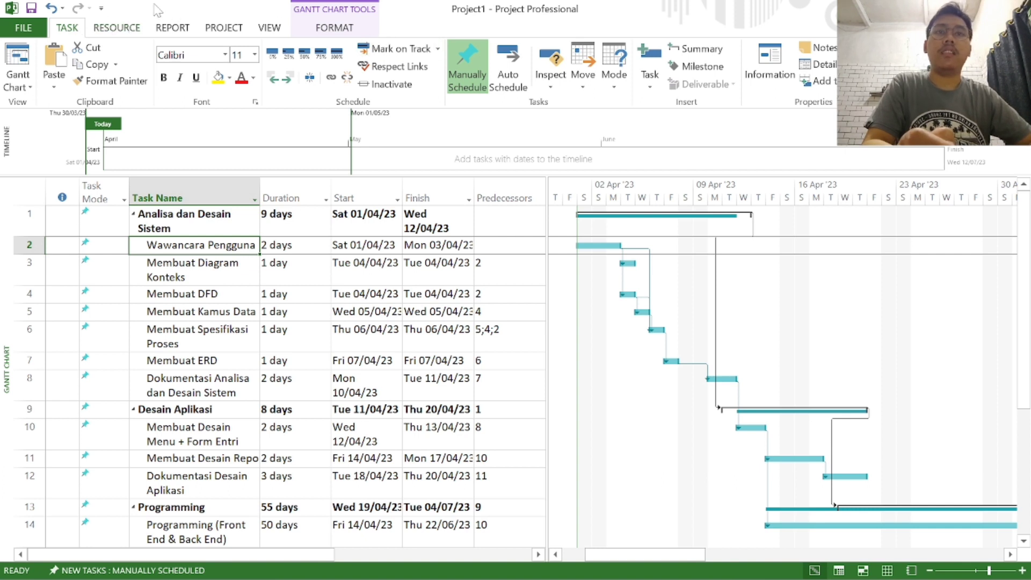
{"action": "left_click", "coordinate": [227, 31]}
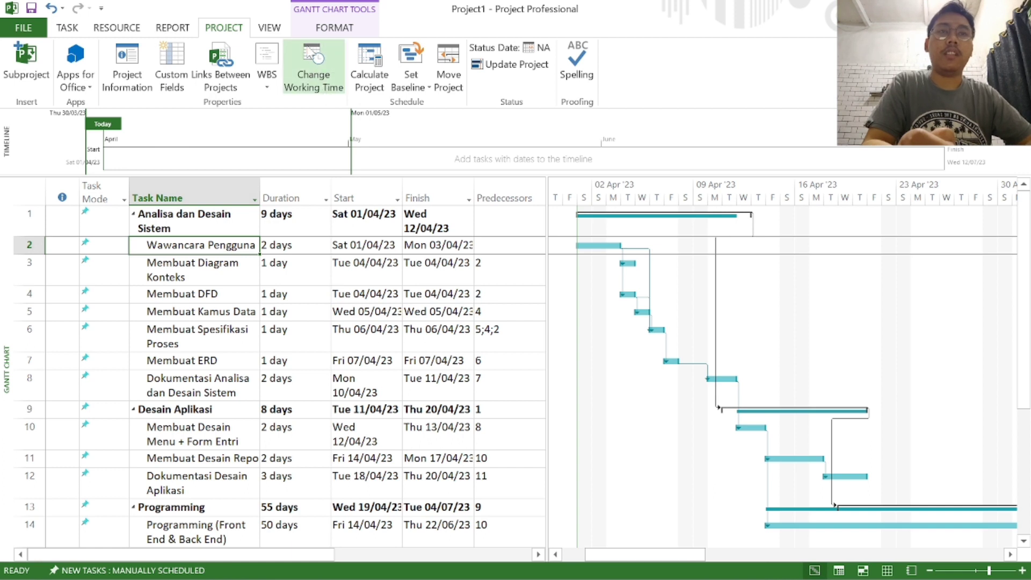
{"action": "left_click", "coordinate": [313, 59]}
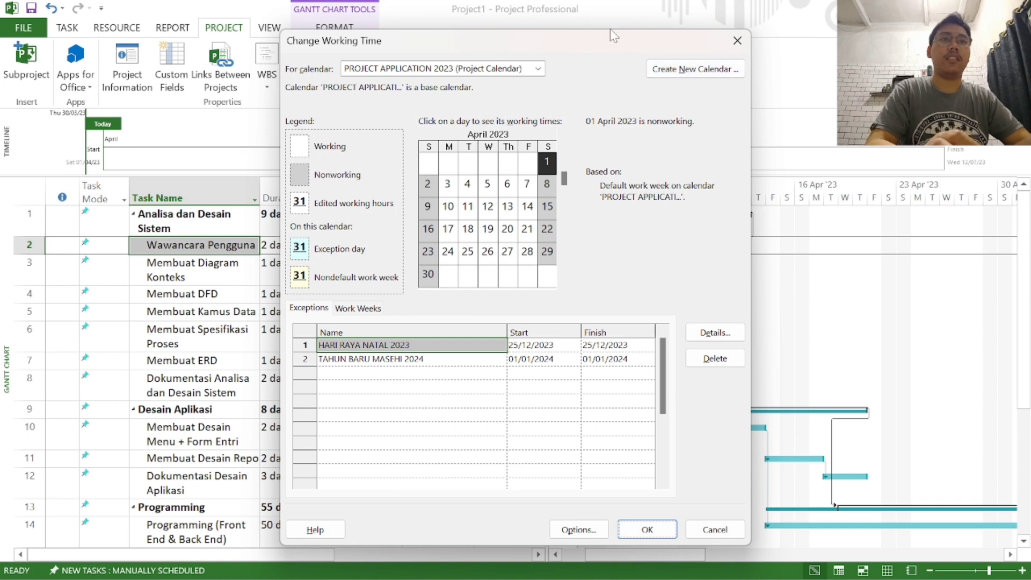
{"action": "left_click", "coordinate": [696, 70]}
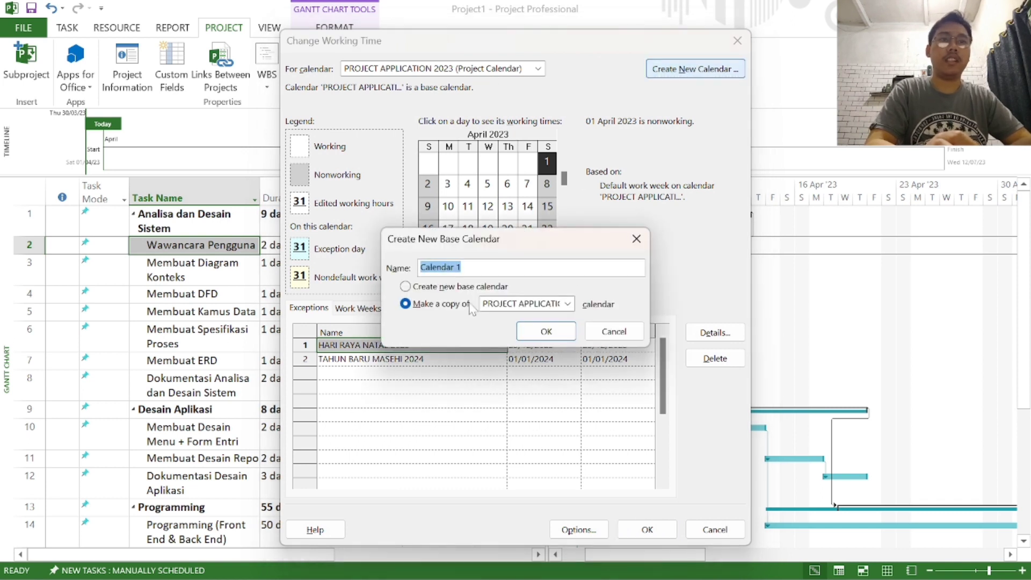
{"action": "left_click", "coordinate": [460, 267]}
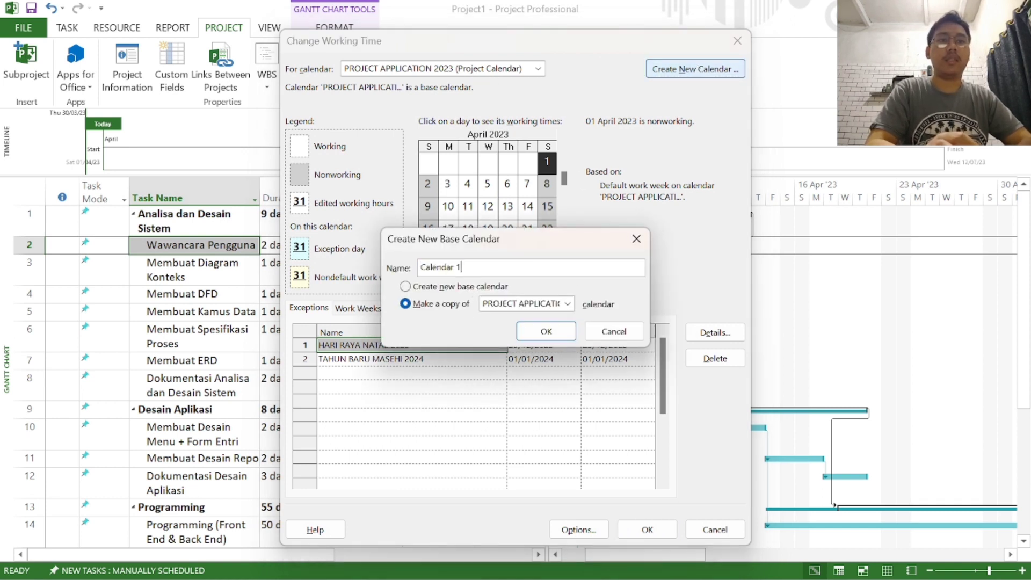
{"action": "left_click_drag", "start_coordinate": [460, 267], "coordinate": [420, 267]}
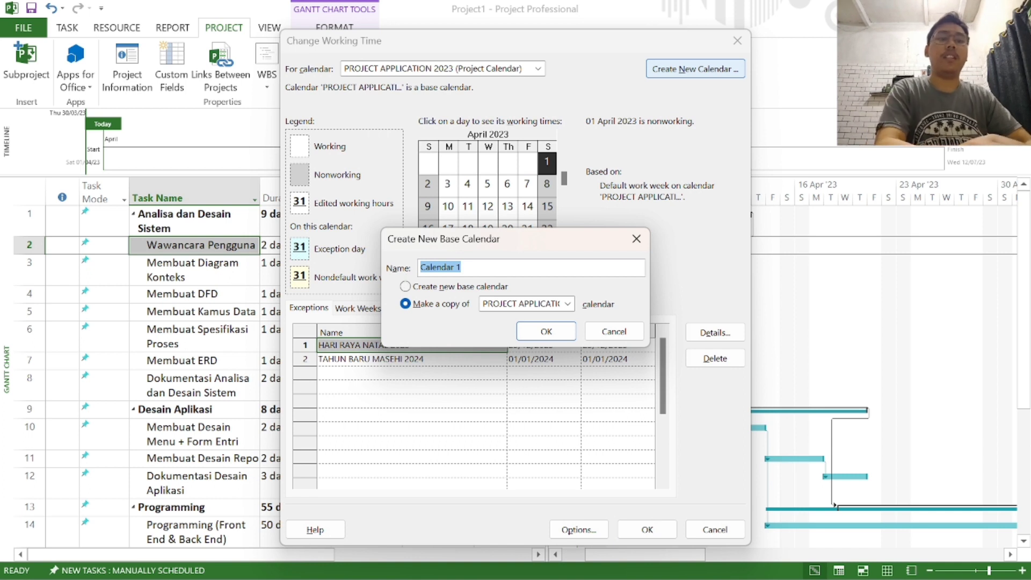
{"action": "type", "text": "Projek"}
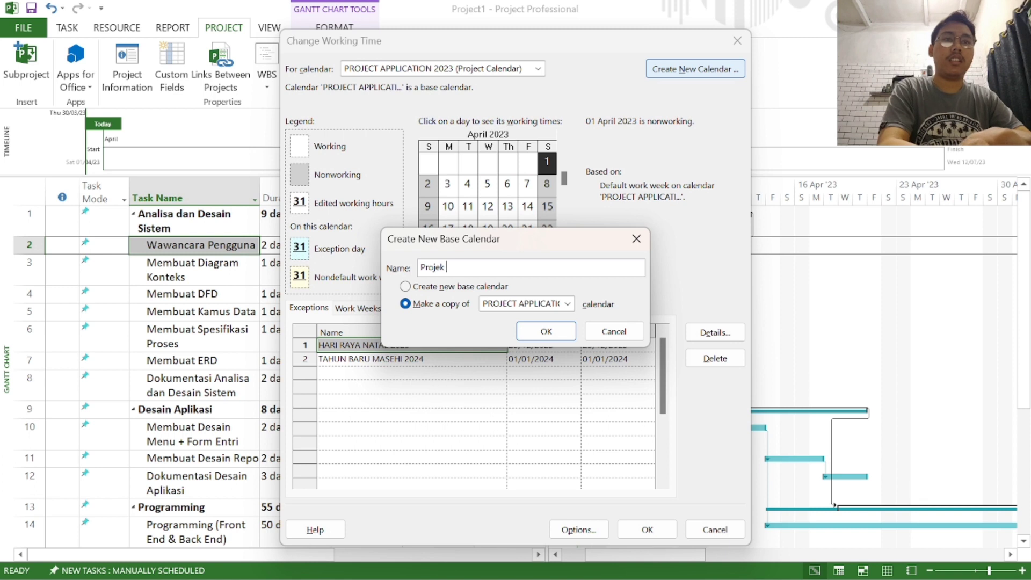
{"action": "type", "text": " kalendar"}
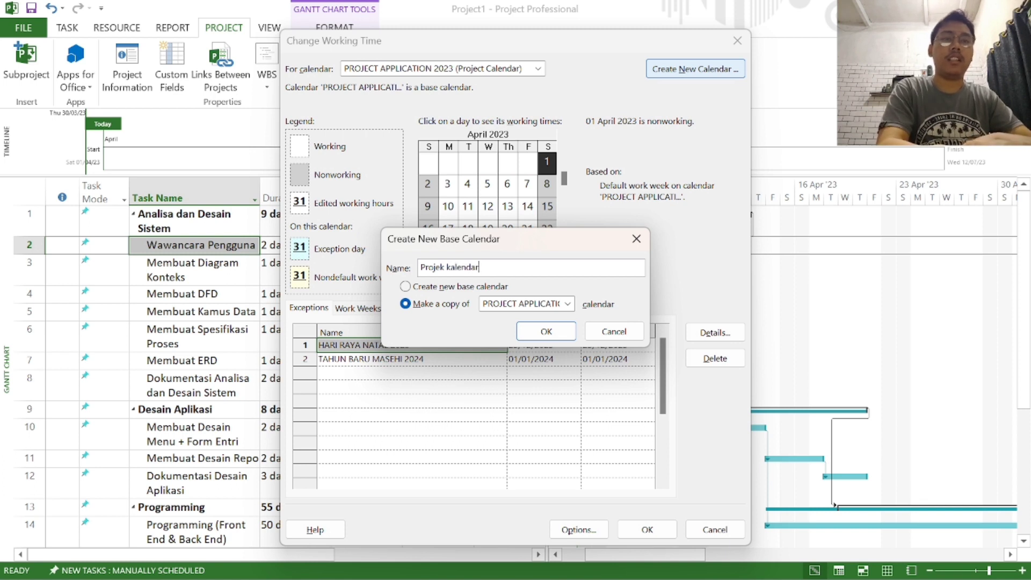
{"action": "left_click", "coordinate": [430, 290]}
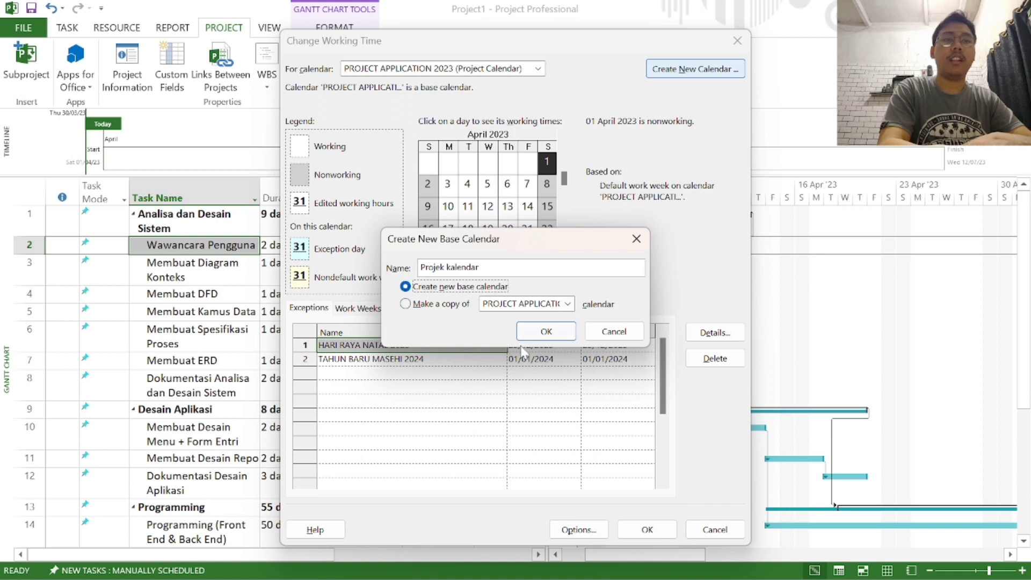
{"action": "left_click", "coordinate": [546, 331]}
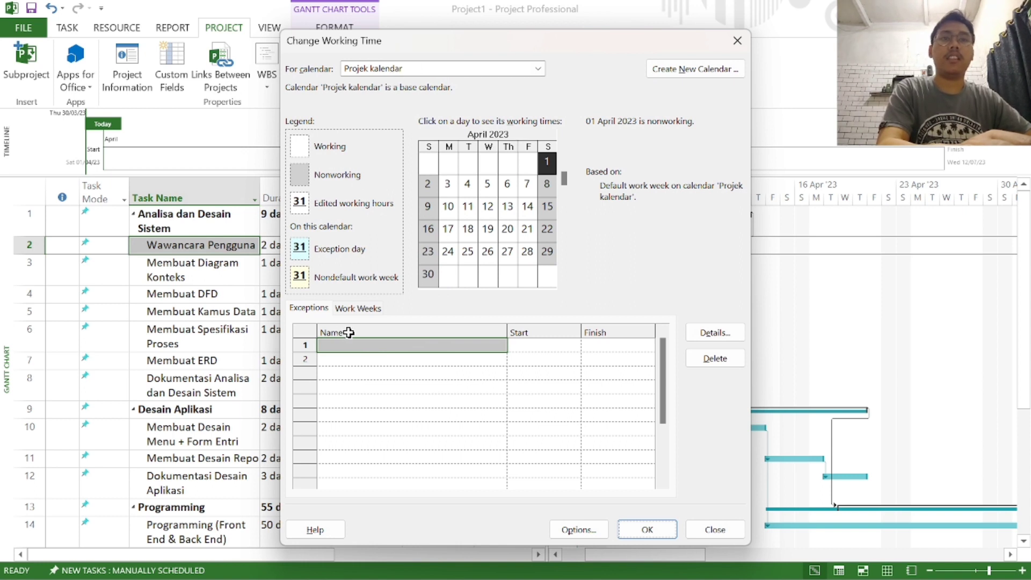
- Add an exception named "Hari Natal 2023" in the first row of the Projek kalendar exceptions
{"action": "left_click", "coordinate": [334, 358]}
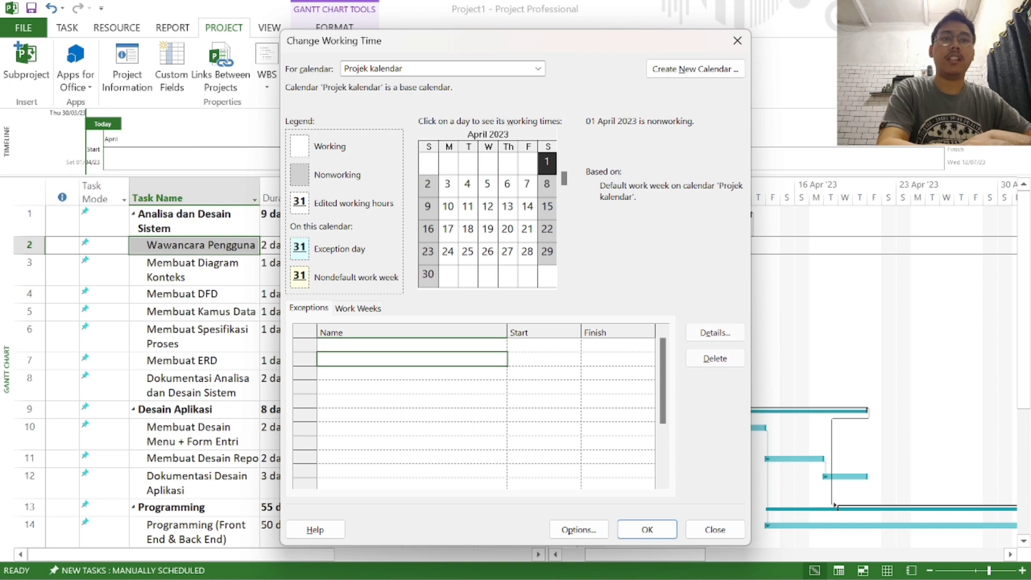
{"action": "left_click", "coordinate": [332, 346]}
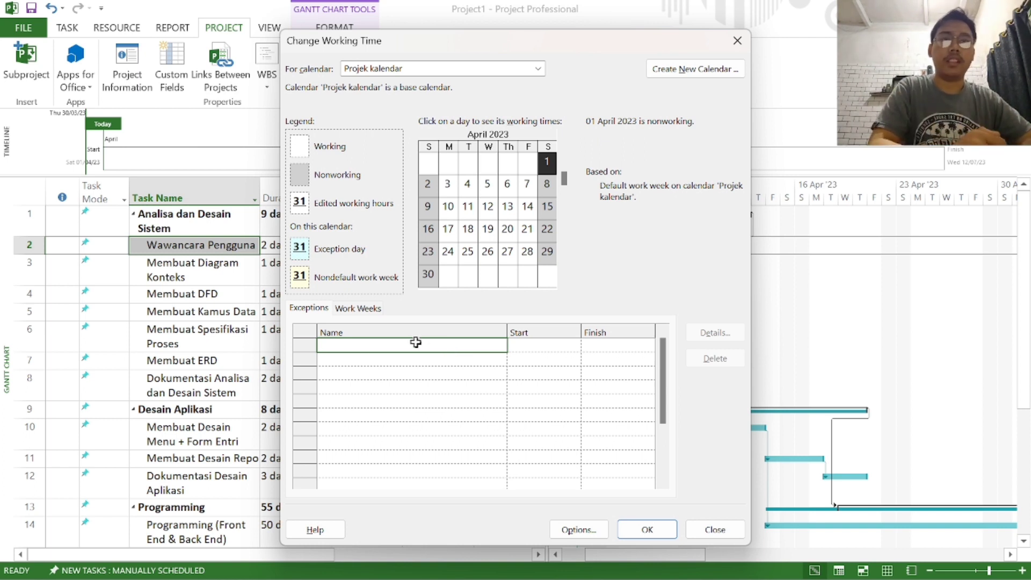
{"action": "type", "text": "Han"}
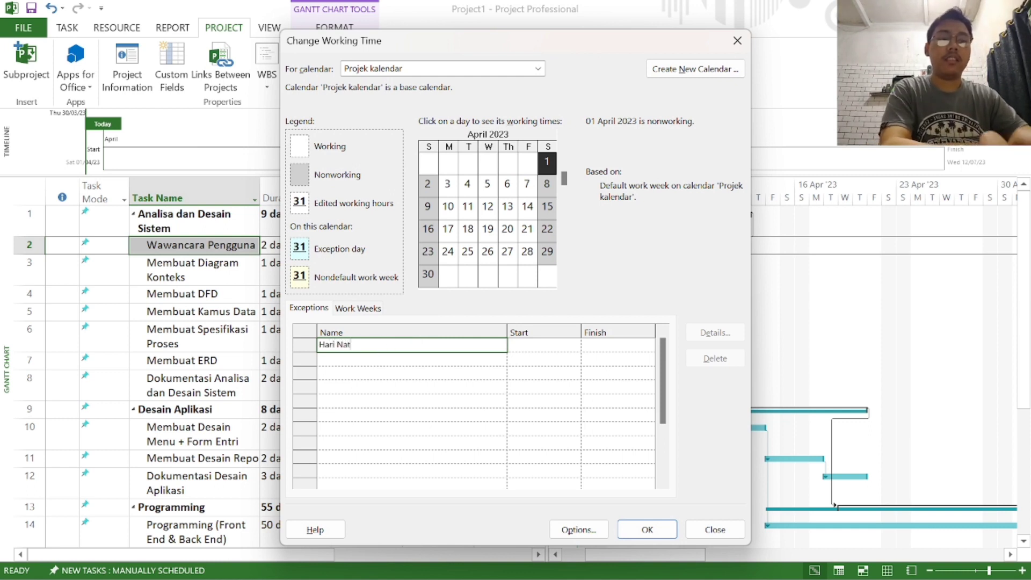
{"action": "type", "text": "i Natal 2023"}
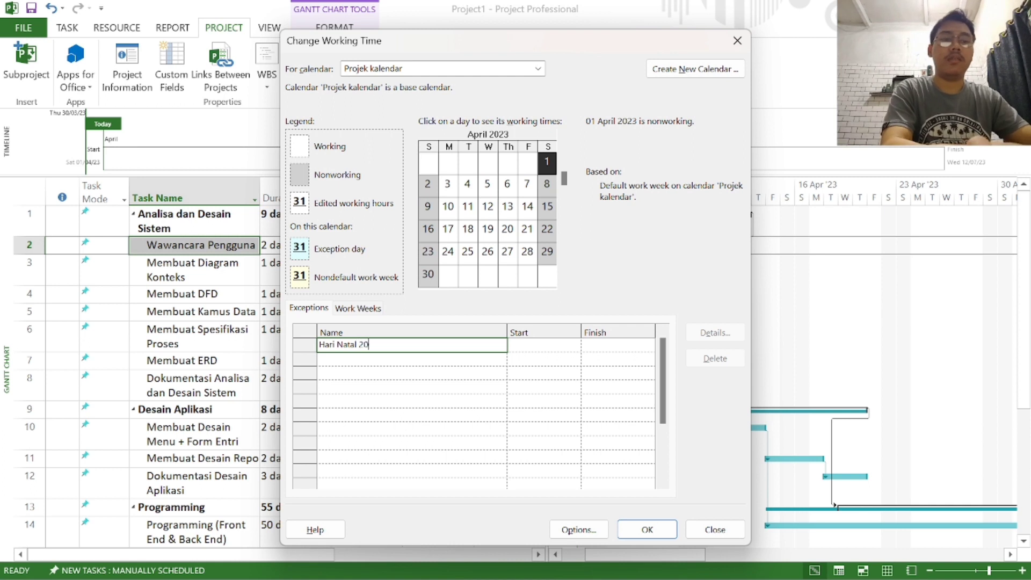
{"action": "left_click", "coordinate": [548, 348]}
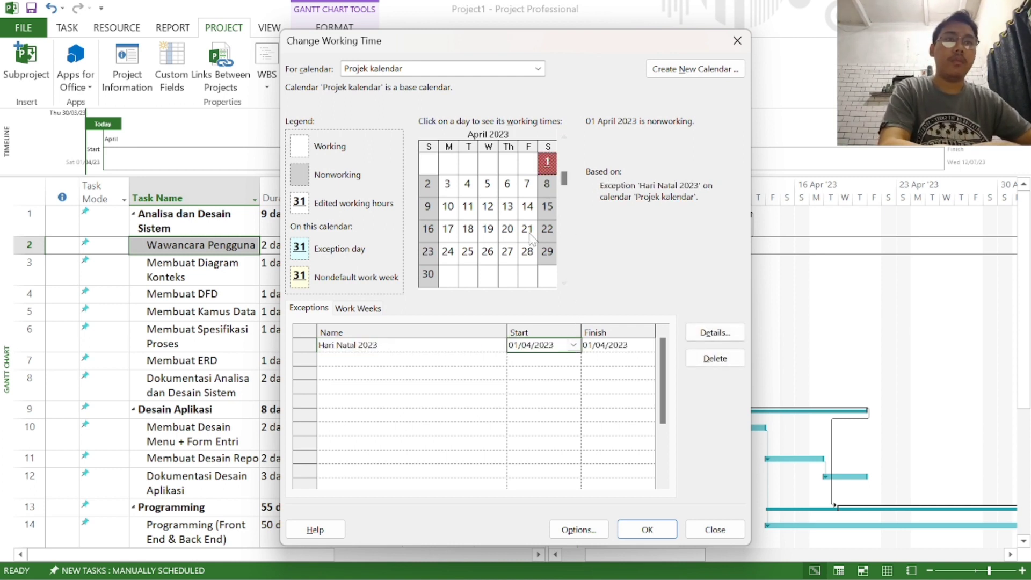
{"action": "scroll", "coordinate": [531, 239], "scroll_direction": "down", "scroll_amount": 7}
{"action": "scroll", "coordinate": [531, 239], "scroll_direction": "down", "scroll_amount": 16}
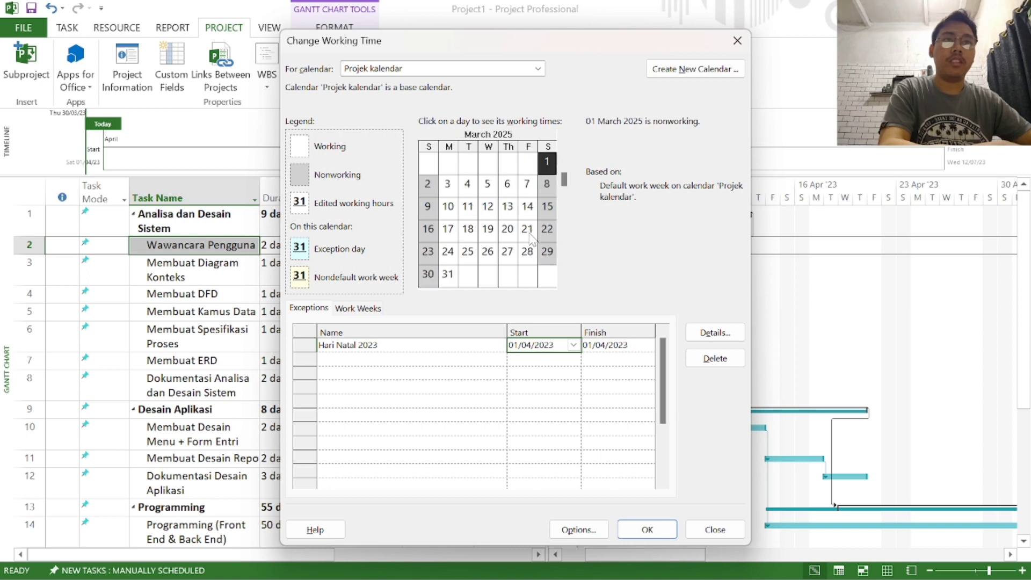
{"action": "scroll", "coordinate": [531, 239], "scroll_direction": "up", "scroll_amount": 5}
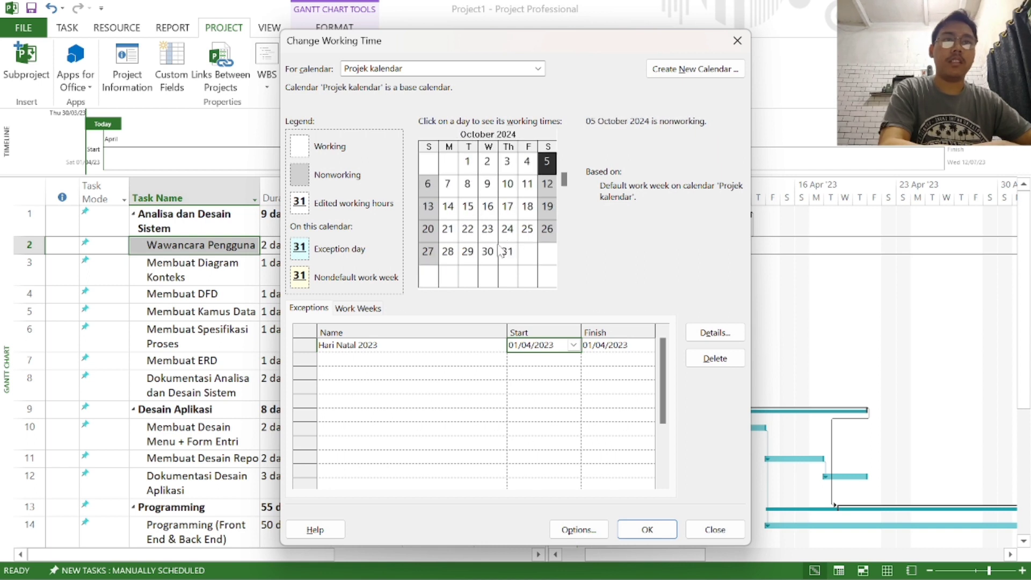
{"action": "left_click", "coordinate": [564, 283]}
{"action": "left_click", "coordinate": [564, 283]}
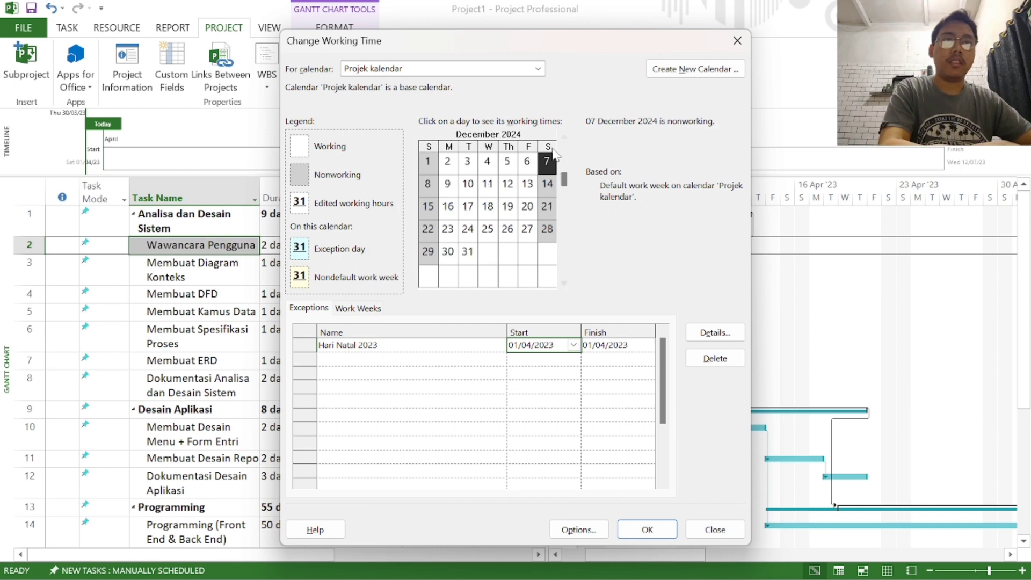
{"action": "mouse_move", "coordinate": [564, 180]}
{"action": "left_mouse_down"}
{"action": "mouse_move", "coordinate": [563, 163]}
{"action": "mouse_move", "coordinate": [564, 172]}
{"action": "left_mouse_up"}
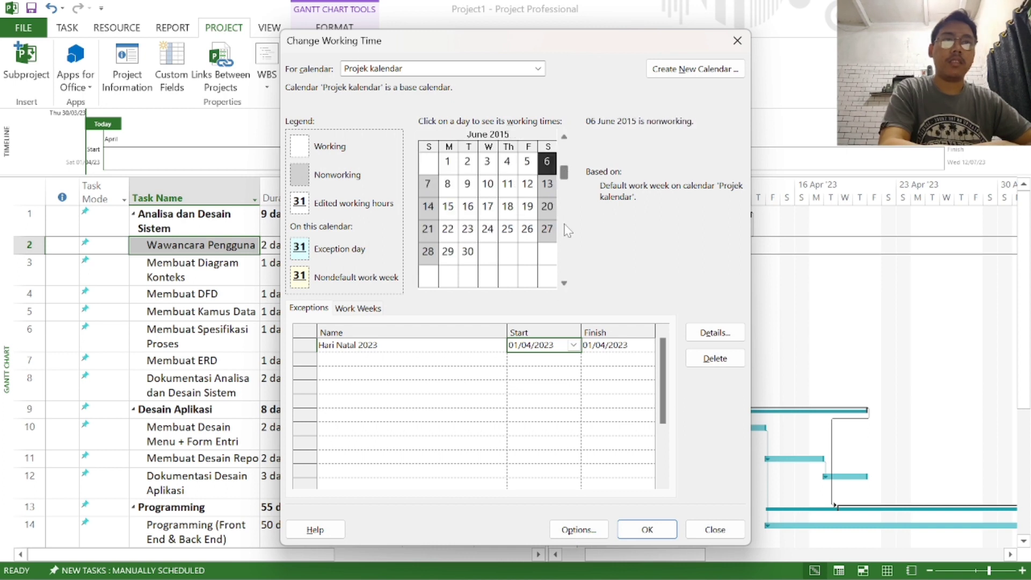
- Set the start date of the "Hari Natal 2023" exception to 25/12/2023
{"action": "left_click", "coordinate": [573, 345]}
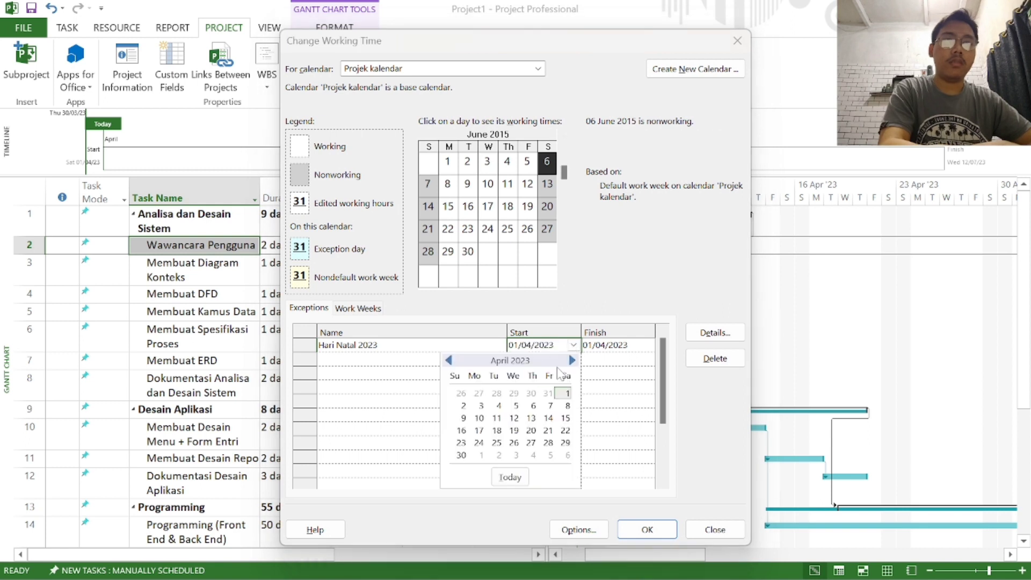
{"action": "left_click", "coordinate": [572, 360]}
{"action": "left_click", "coordinate": [572, 360]}
{"action": "left_click", "coordinate": [573, 360]}
{"action": "left_click", "coordinate": [572, 360]}
{"action": "left_click", "coordinate": [572, 360]}
{"action": "left_click", "coordinate": [572, 361]}
{"action": "left_click", "coordinate": [572, 361]}
{"action": "left_click", "coordinate": [572, 361]}
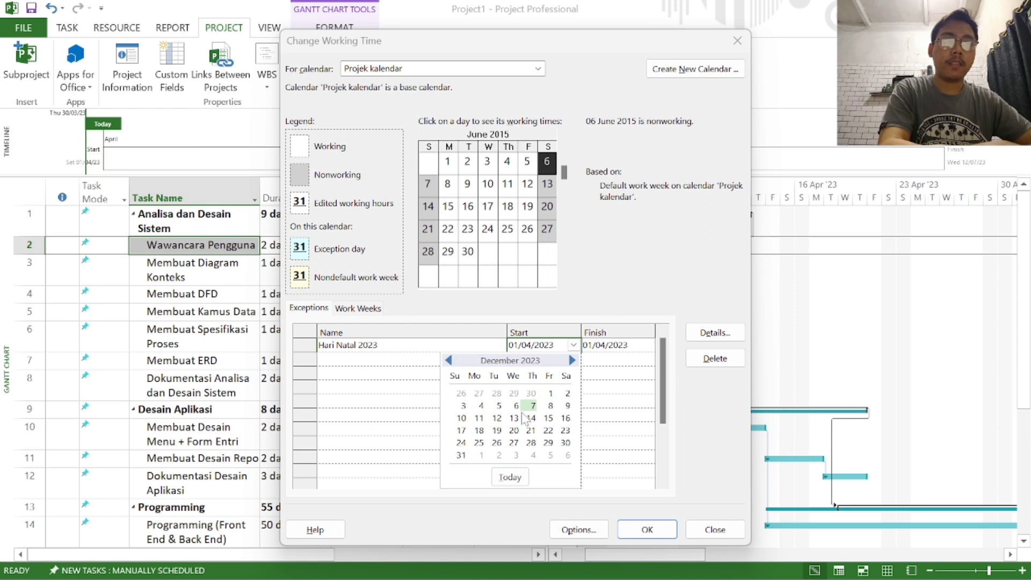
{"action": "left_click", "coordinate": [480, 442]}
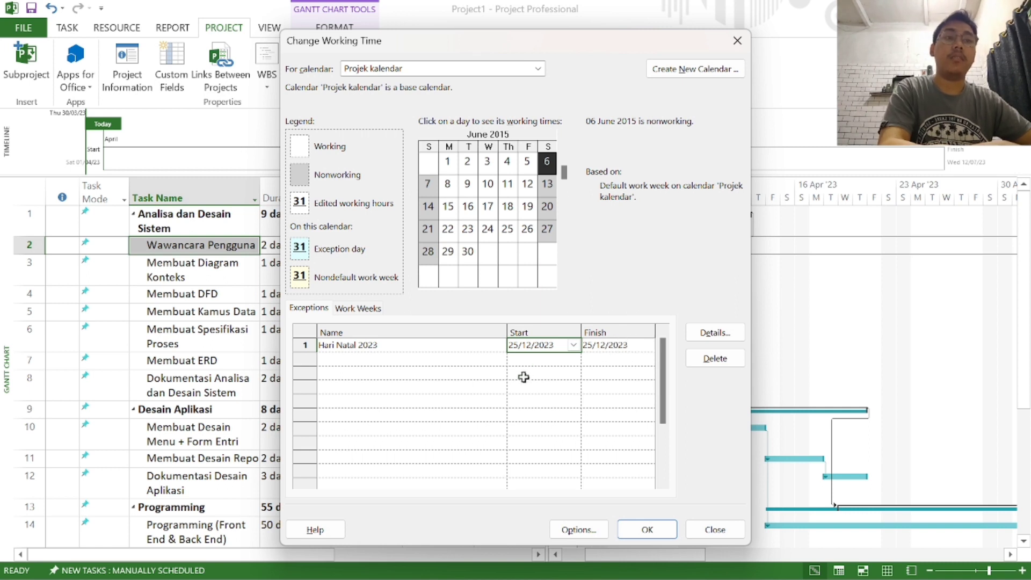
- Add a second calendar exception named "Hari ulang tahun perusahaan" below the Christmas one
{"action": "left_click", "coordinate": [349, 356]}
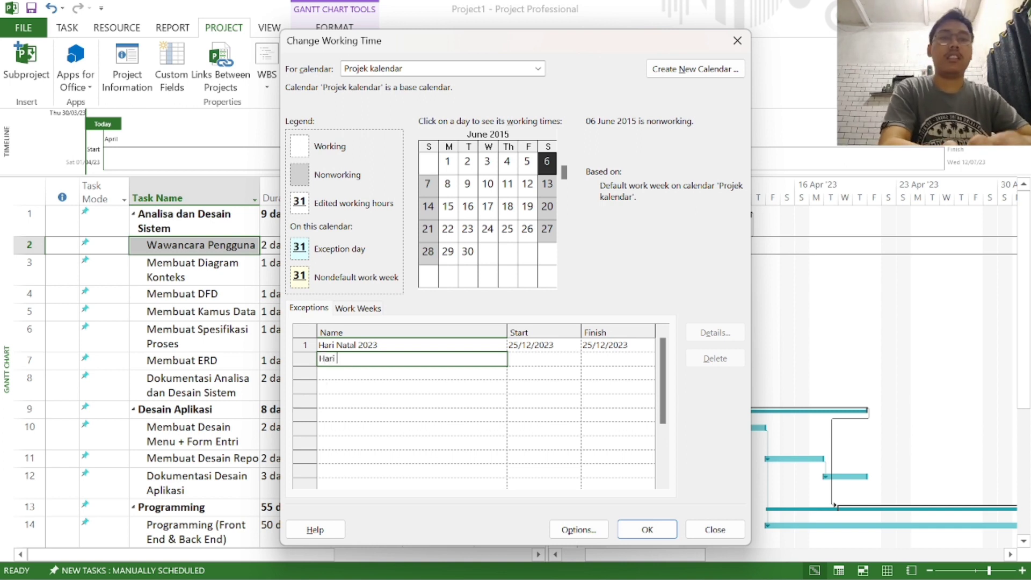
{"action": "type", "text": "Hari ulah=ng tahun"}
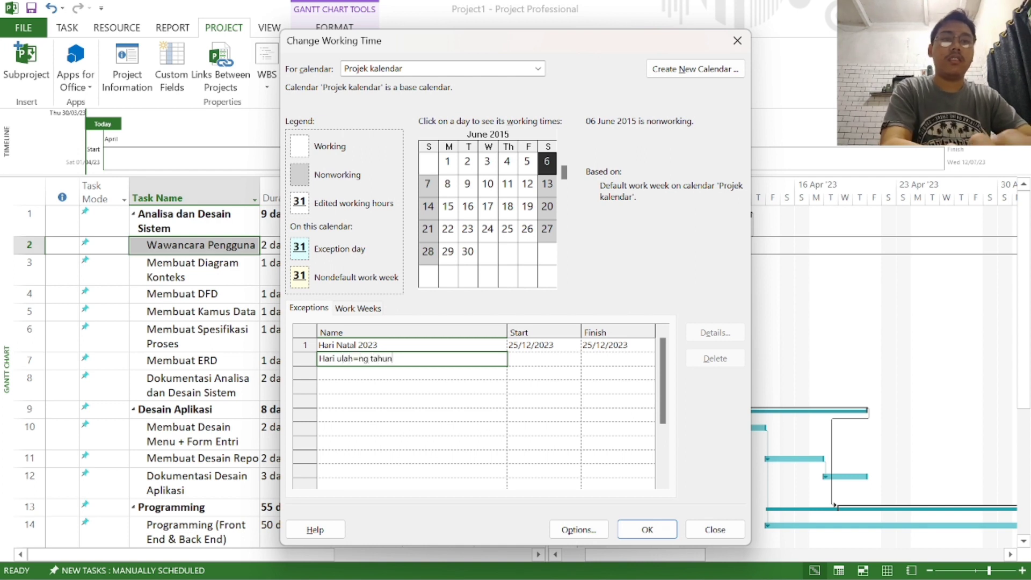
{"action": "key", "text": "BackSpace"}
{"action": "key", "text": "BackSpace"}
{"action": "key", "text": "BackSpace"}
{"action": "key", "text": "BackSpace"}
{"action": "key", "text": "BackSpace"}
{"action": "key", "text": "BackSpace"}
{"action": "key", "text": "BackSpace"}
{"action": "key", "text": "BackSpace"}
{"action": "key", "text": "BackSpace"}
{"action": "key", "text": "BackSpace"}
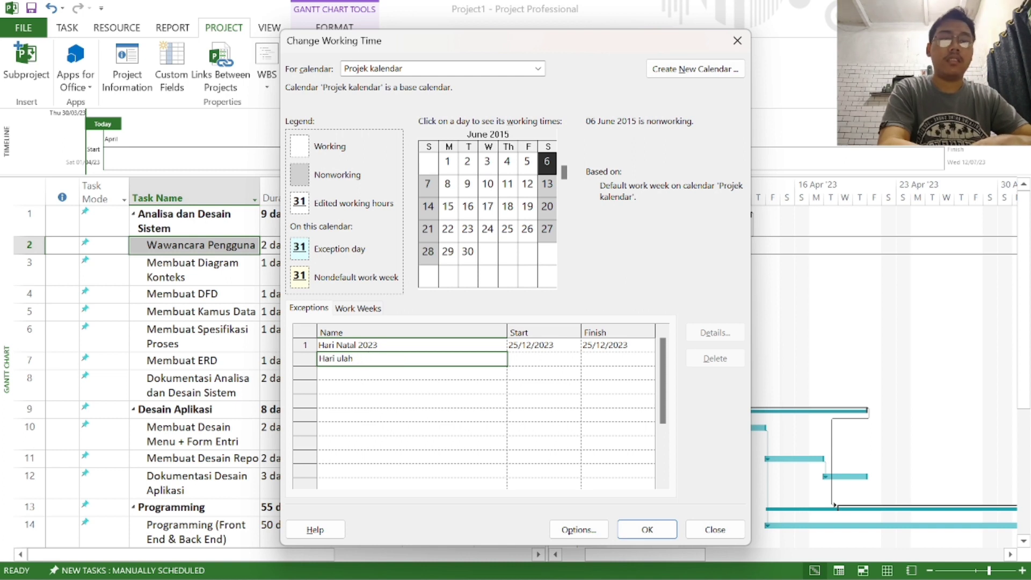
{"action": "type", "text": "g tahun "}
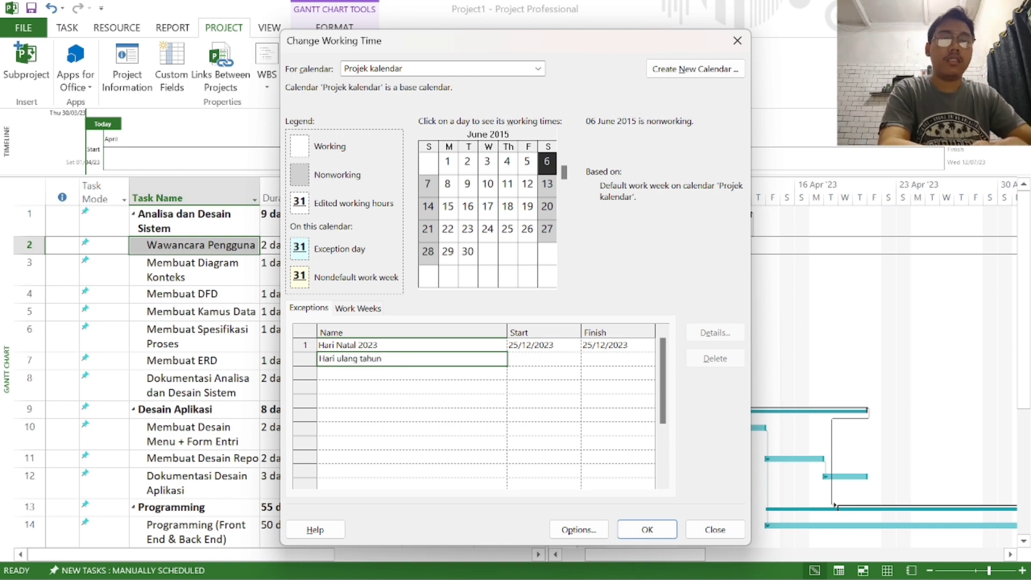
{"action": "type", "text": "perusahaan"}
{"action": "left_click", "coordinate": [543, 357]}
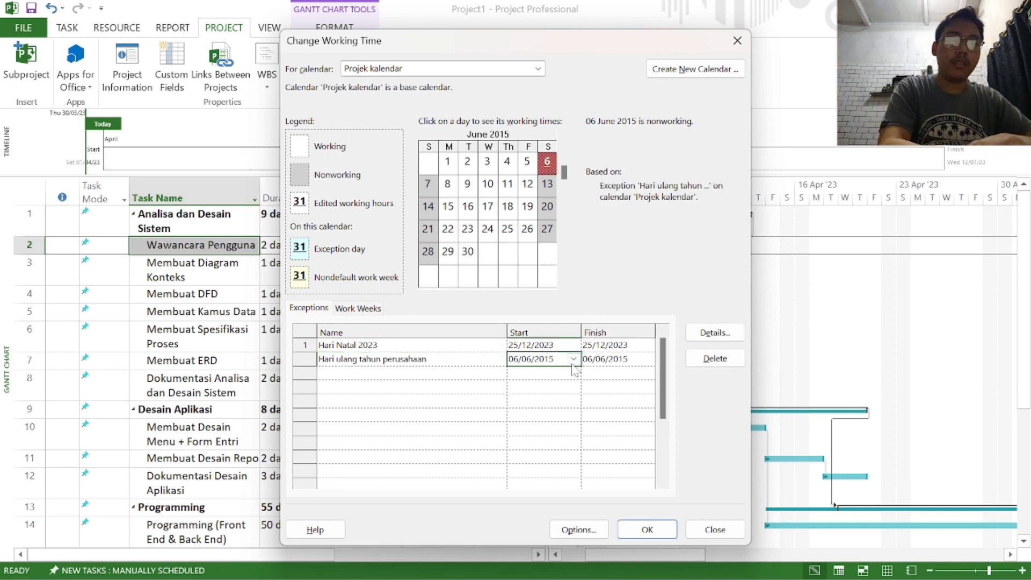
{"action": "left_click", "coordinate": [572, 362]}
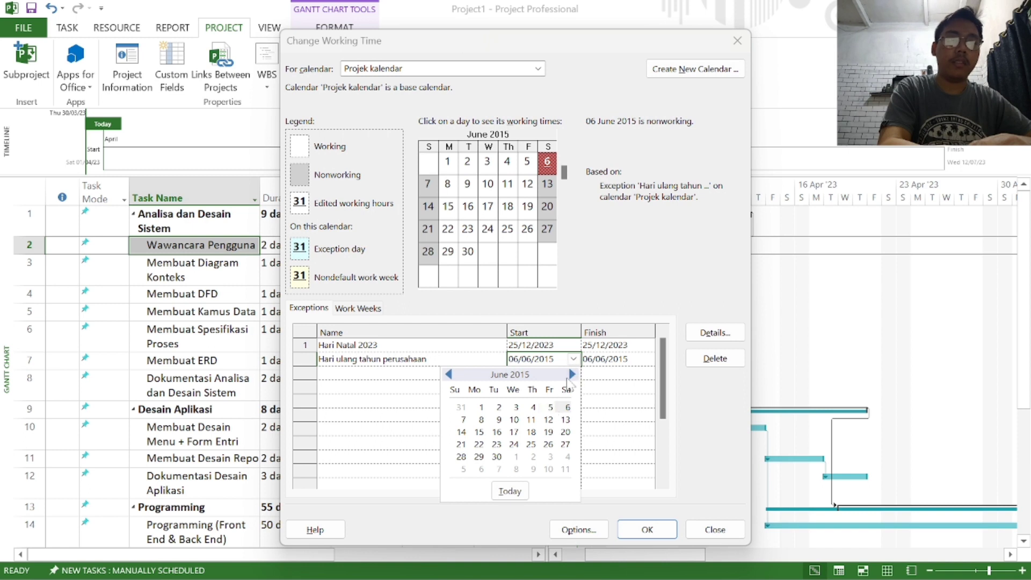
{"action": "left_click", "coordinate": [572, 375]}
{"action": "left_click", "coordinate": [572, 374]}
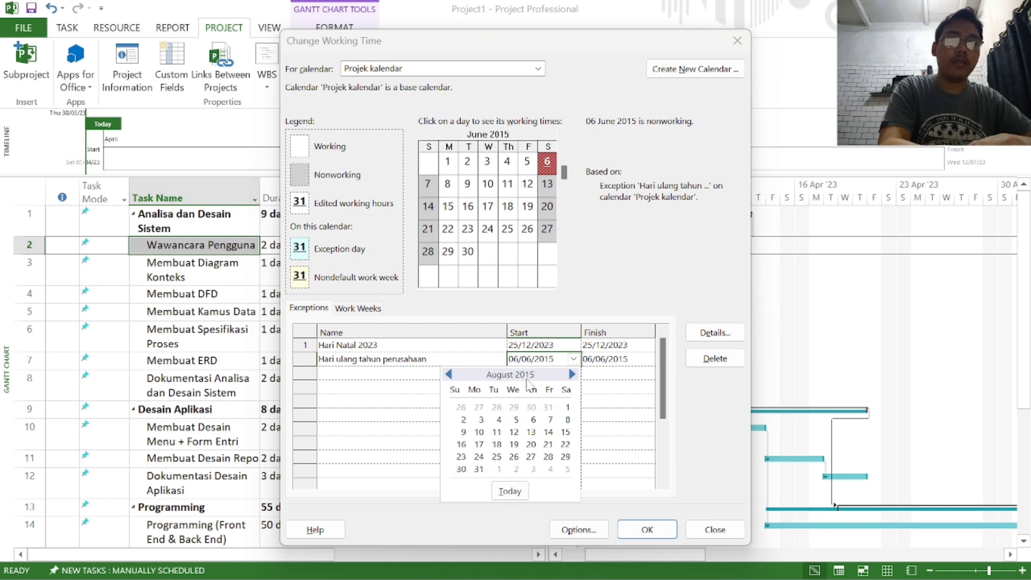
{"action": "left_click", "coordinate": [568, 196]}
{"action": "left_click", "coordinate": [568, 194]}
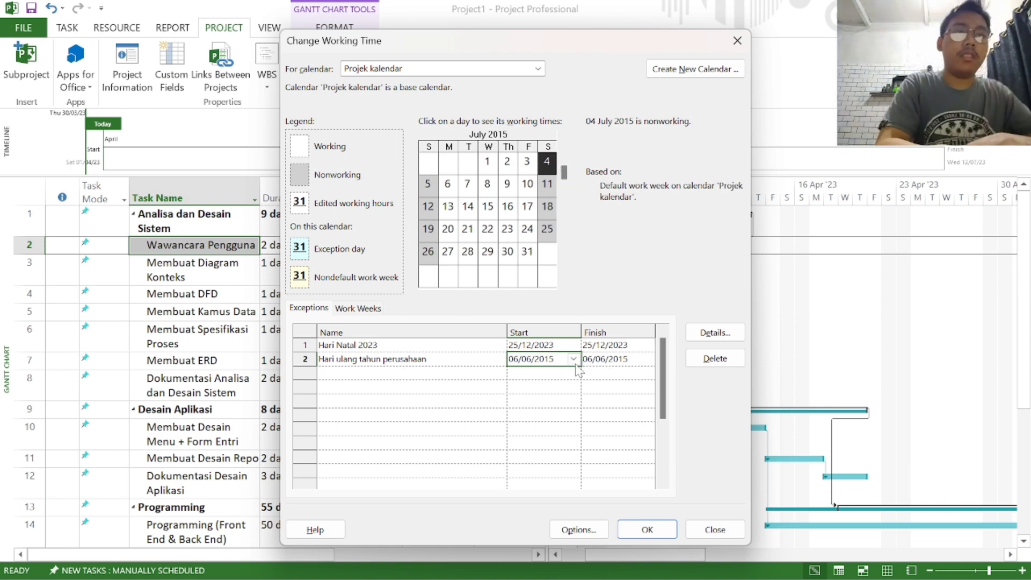
- Try to set the start date of the "Hari ulang tahun perusahaan" exception to 17 November 2023
{"action": "left_click", "coordinate": [545, 357]}
{"action": "left_click", "coordinate": [573, 362]}
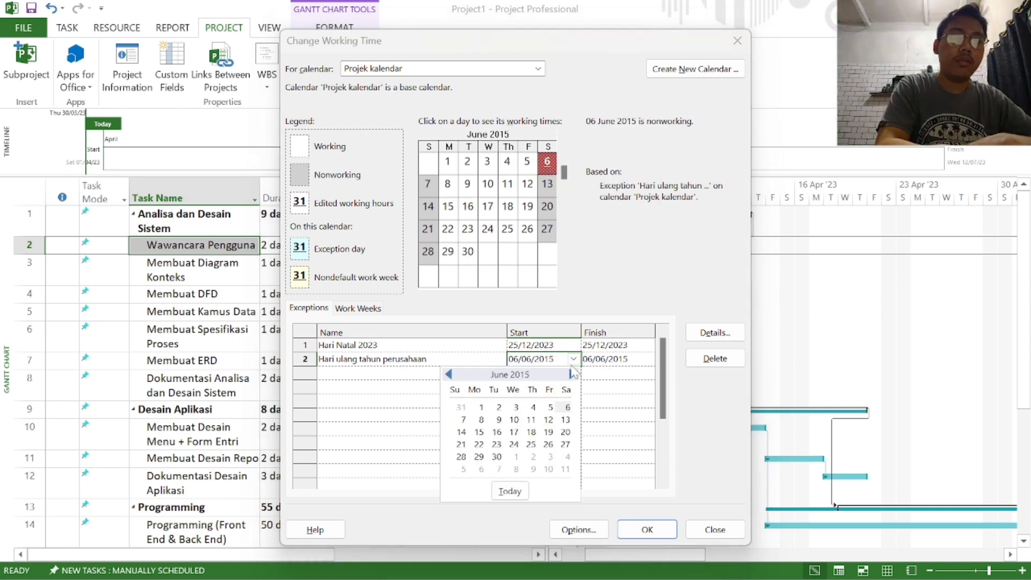
{"action": "scroll", "coordinate": [529, 185], "scroll_direction": "down", "scroll_amount": 18}
{"action": "scroll", "coordinate": [529, 185], "scroll_direction": "down", "scroll_amount": 20}
{"action": "scroll", "coordinate": [529, 185], "scroll_direction": "down", "scroll_amount": 20}
{"action": "scroll", "coordinate": [529, 180], "scroll_direction": "up", "scroll_amount": 13}
{"action": "scroll", "coordinate": [529, 180], "scroll_direction": "down", "scroll_amount": 7}
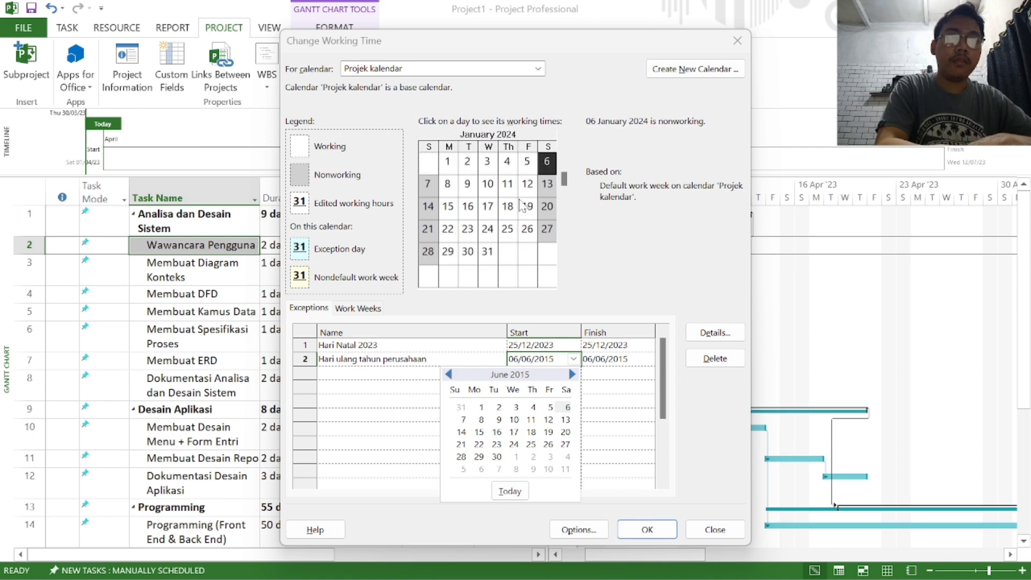
{"action": "left_click", "coordinate": [564, 175]}
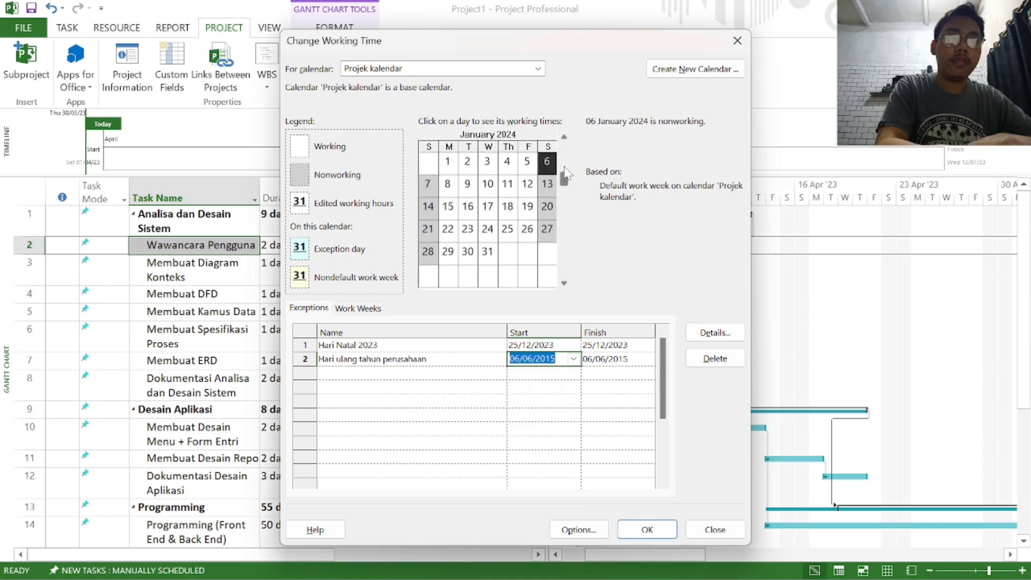
{"action": "scroll", "coordinate": [563, 161], "scroll_direction": "up", "scroll_amount": 2}
{"action": "left_click", "coordinate": [536, 215]}
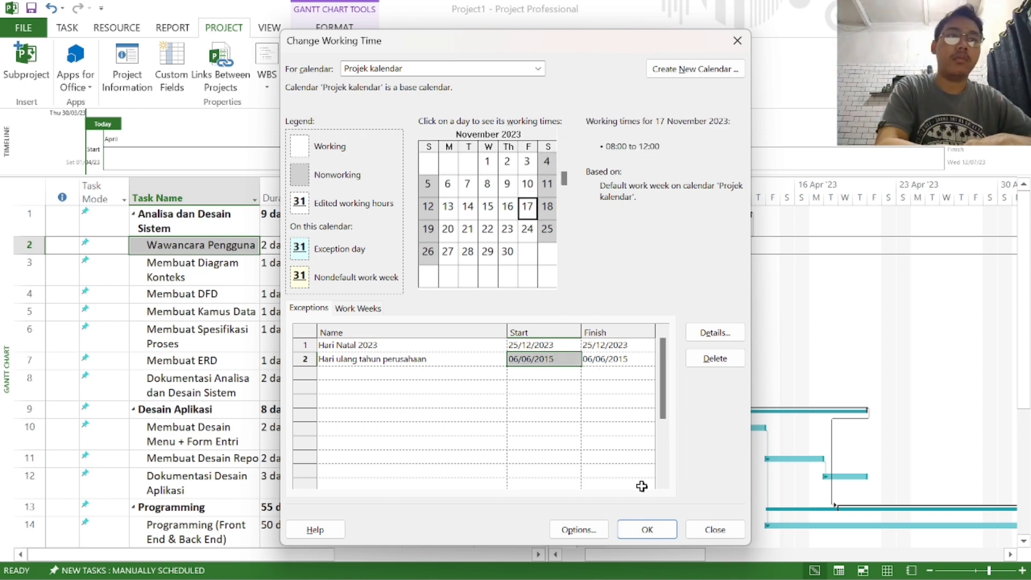
- Set the start date of the "Hari ulang tahun perusahaan" exception to 06/06/2023
{"action": "left_click", "coordinate": [626, 361]}
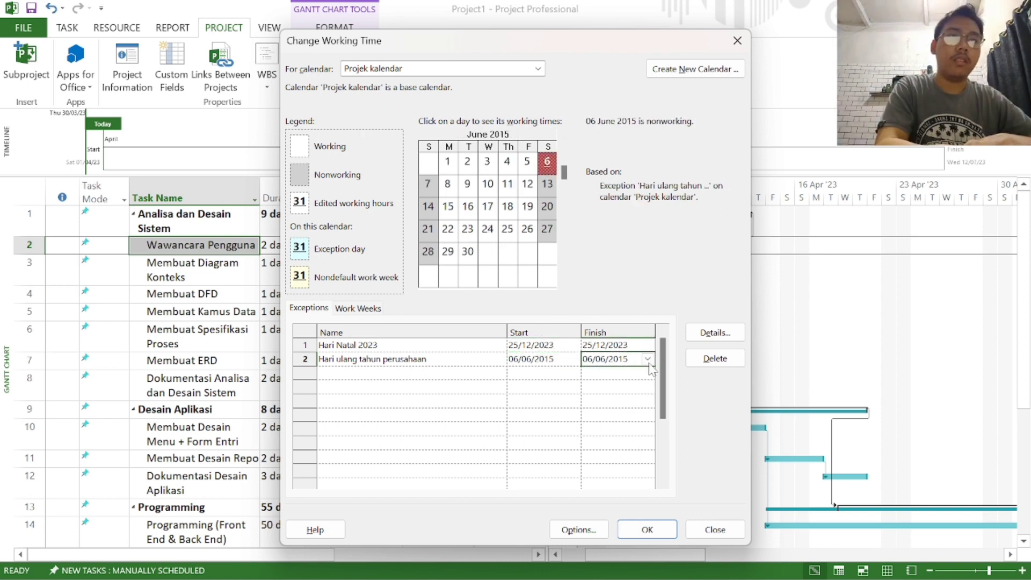
{"action": "left_click", "coordinate": [558, 359]}
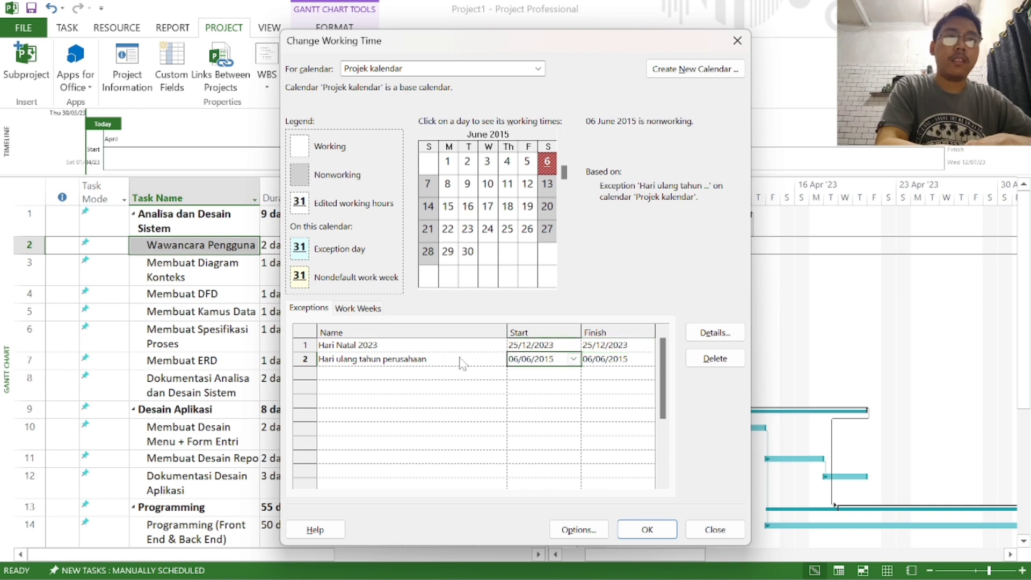
{"action": "double_click", "coordinate": [532, 360]}
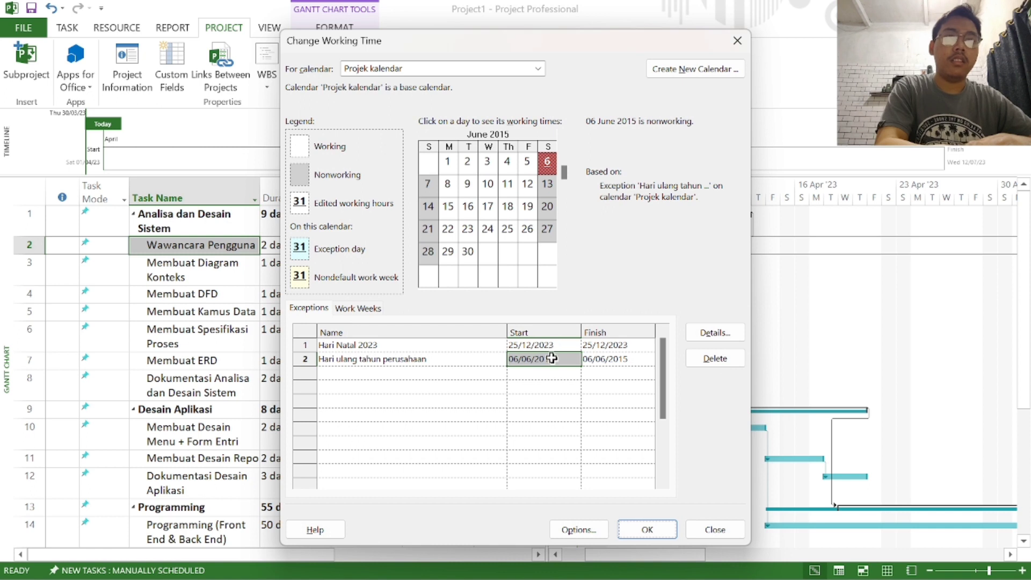
{"action": "left_click", "coordinate": [552, 357]}
{"action": "left_click", "coordinate": [527, 359]}
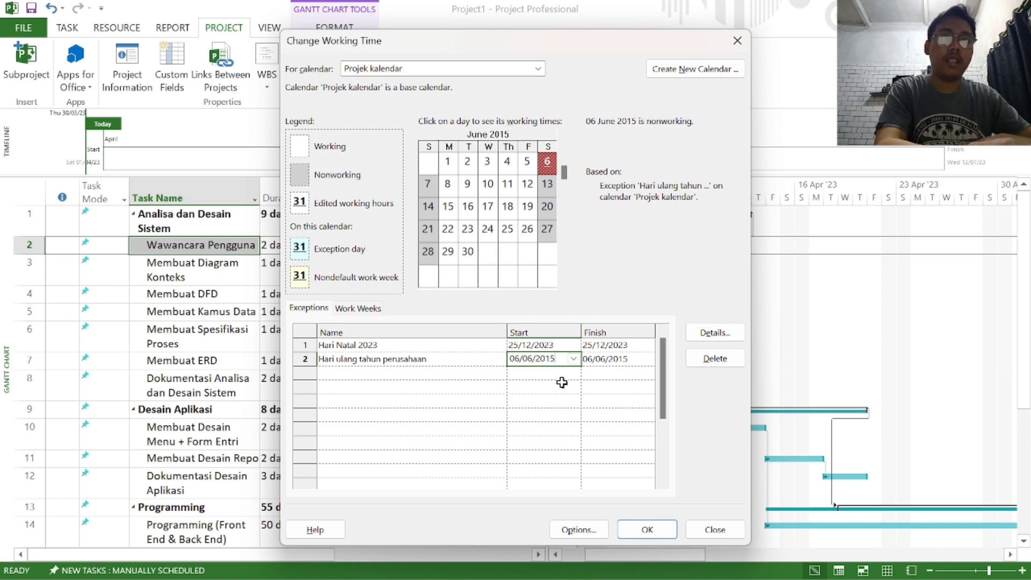
{"action": "key", "text": "BackSpace"}
{"action": "type", "text": "23"}
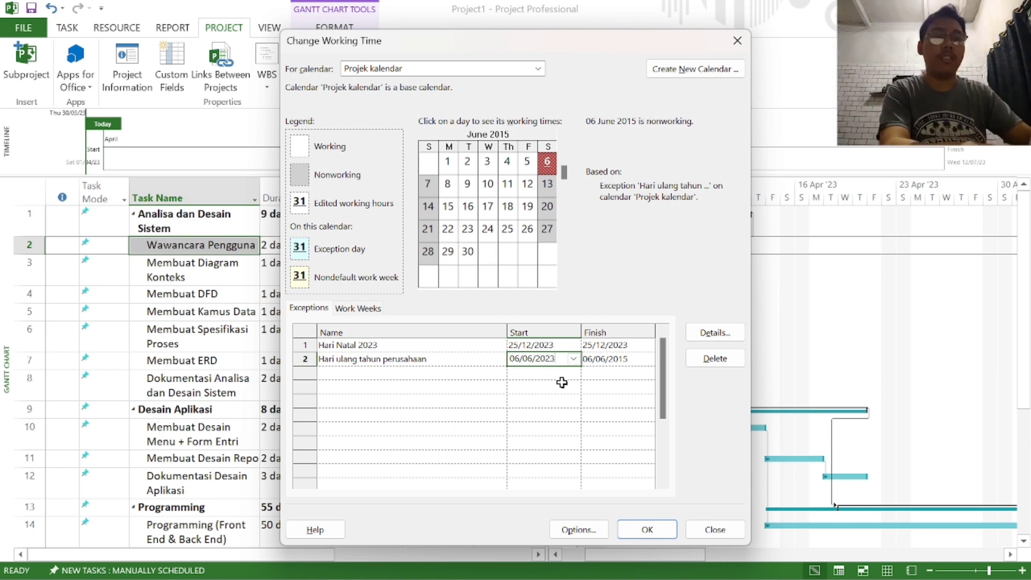
{"action": "left_click", "coordinate": [594, 359]}
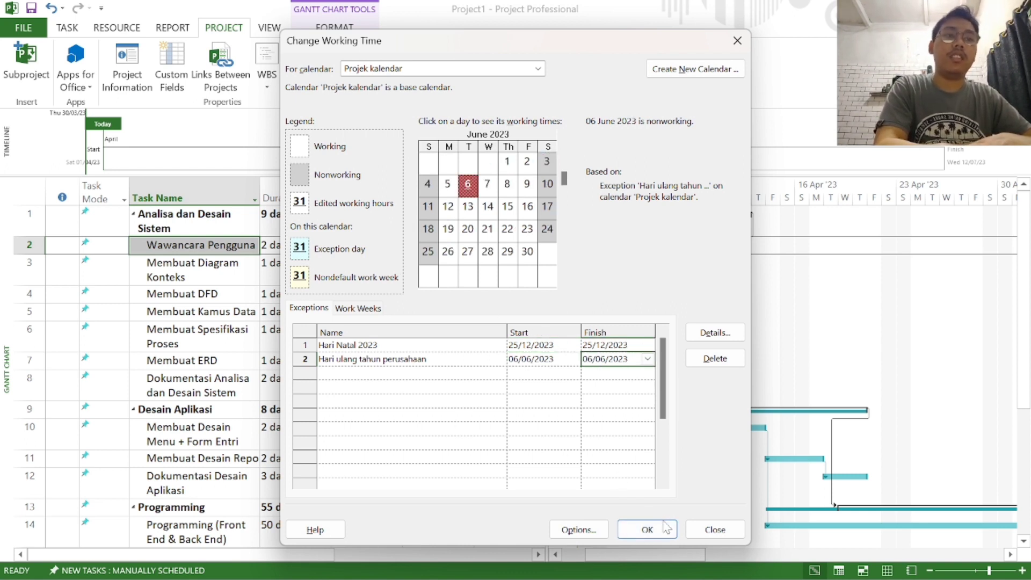
- Switch the working-time settings to the PROJECT APPLICATION 2023 calendar, discarding the changes to Projek kalendar, and accept the settings
{"action": "left_click", "coordinate": [538, 69]}
{"action": "left_click", "coordinate": [538, 70]}
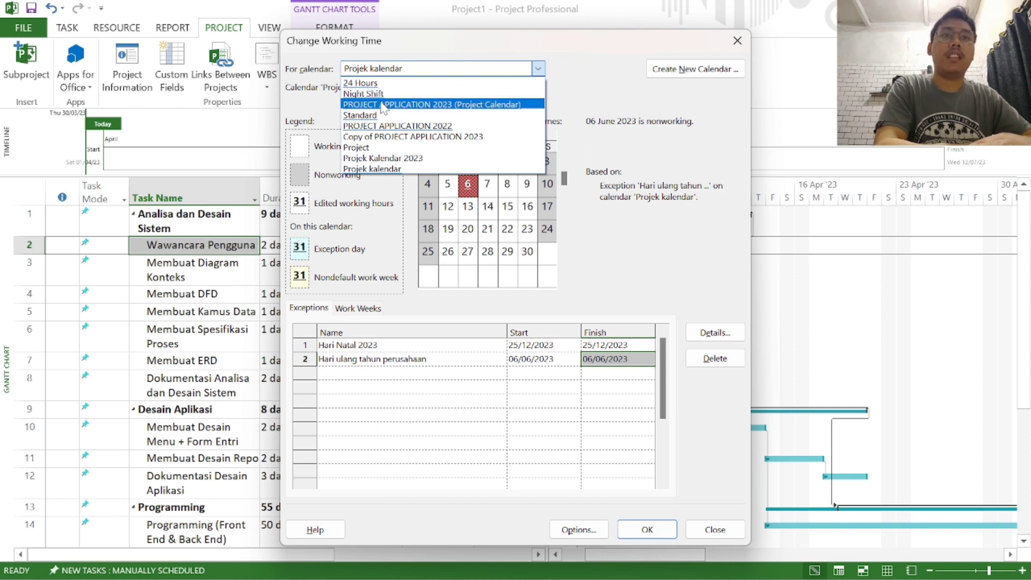
{"action": "left_click", "coordinate": [462, 107]}
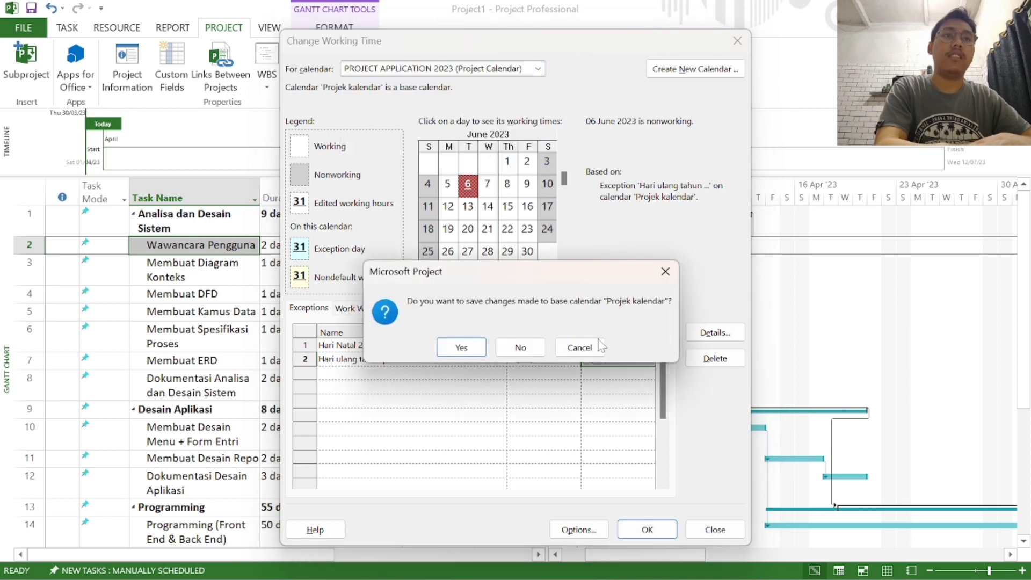
{"action": "left_click", "coordinate": [501, 346]}
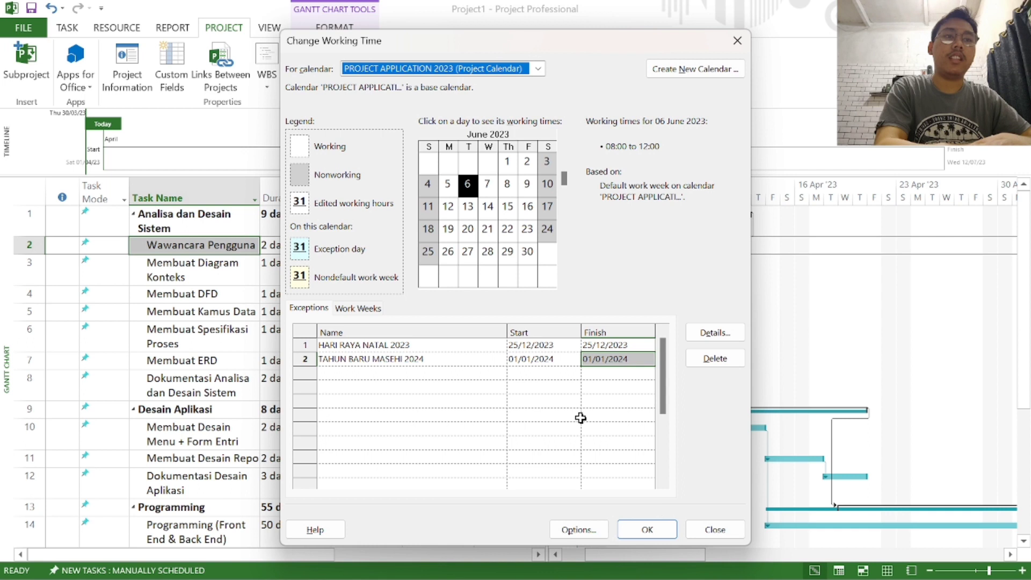
{"action": "left_click", "coordinate": [656, 530]}
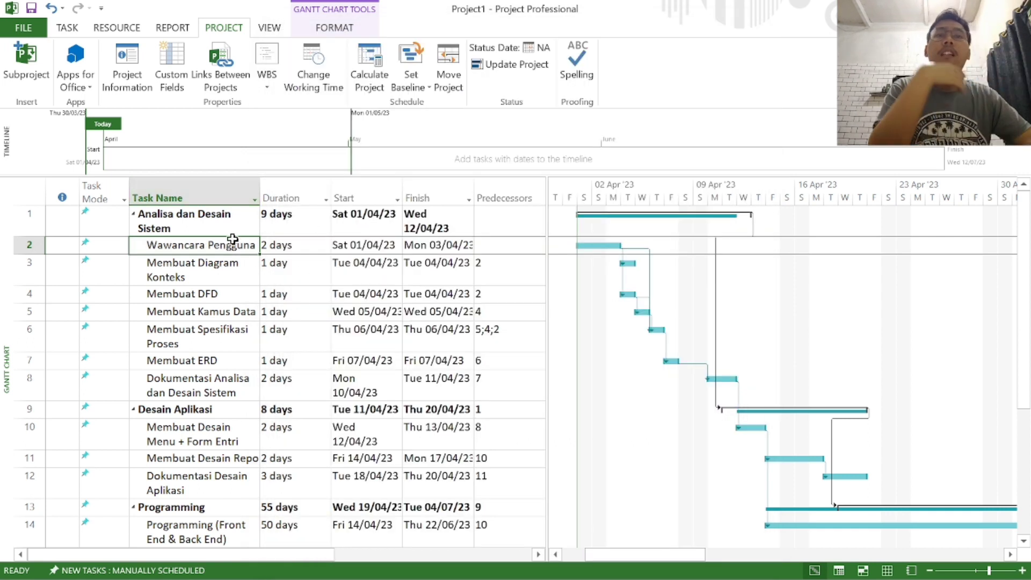
- Choose PROJECT APPLICATION 2023 as the calendar in the project information and confirm
{"action": "left_click", "coordinate": [200, 211]}
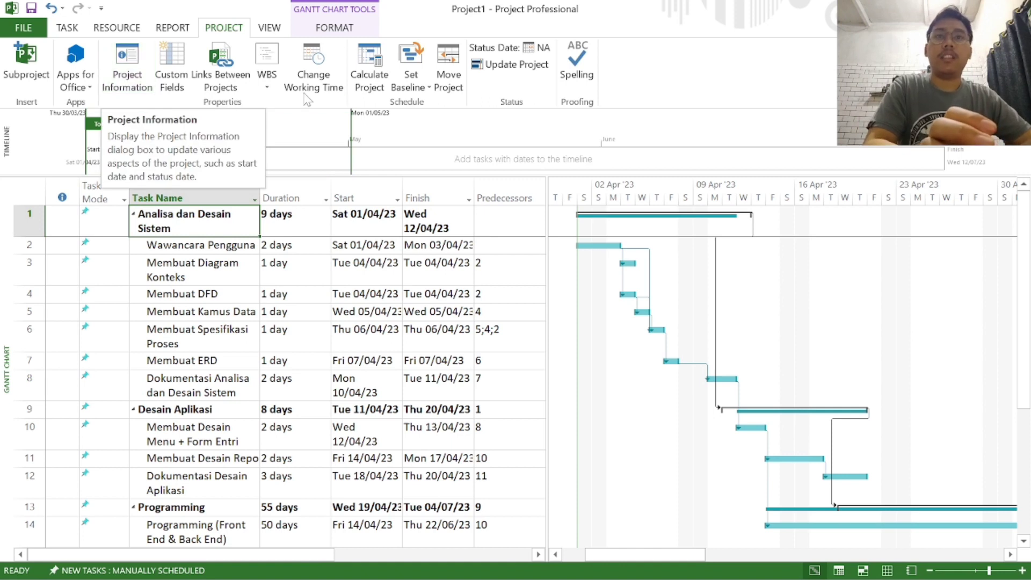
{"action": "left_click", "coordinate": [140, 68]}
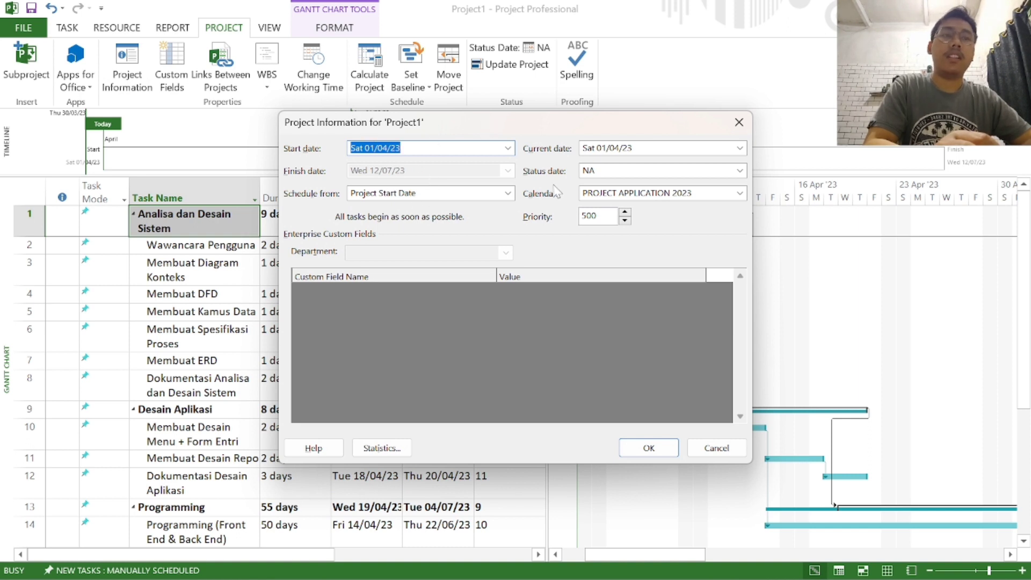
{"action": "left_click", "coordinate": [377, 148]}
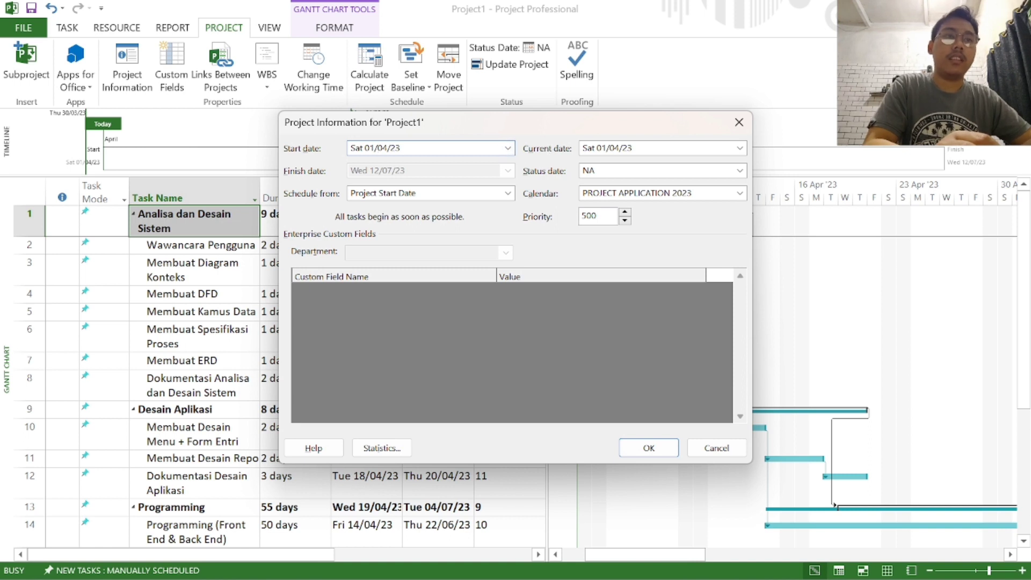
{"action": "left_click", "coordinate": [591, 196]}
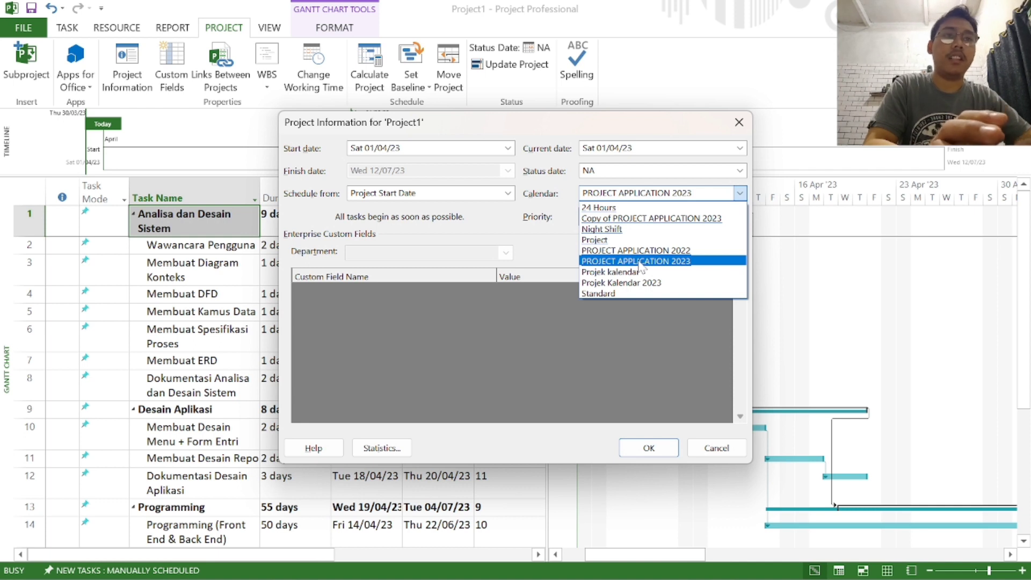
{"action": "left_click", "coordinate": [681, 264]}
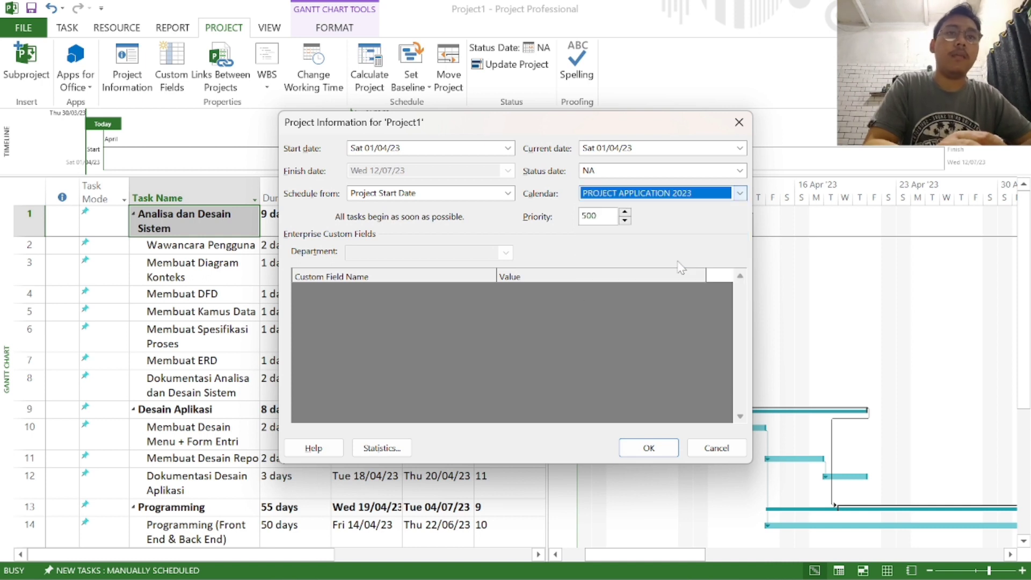
{"action": "left_click", "coordinate": [649, 447]}
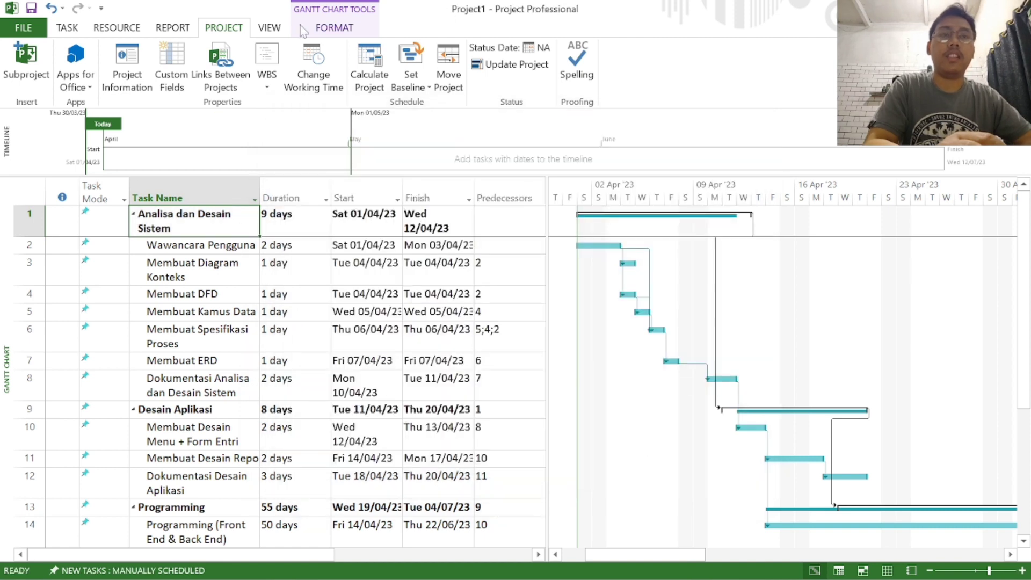
{"action": "left_click", "coordinate": [457, 304]}
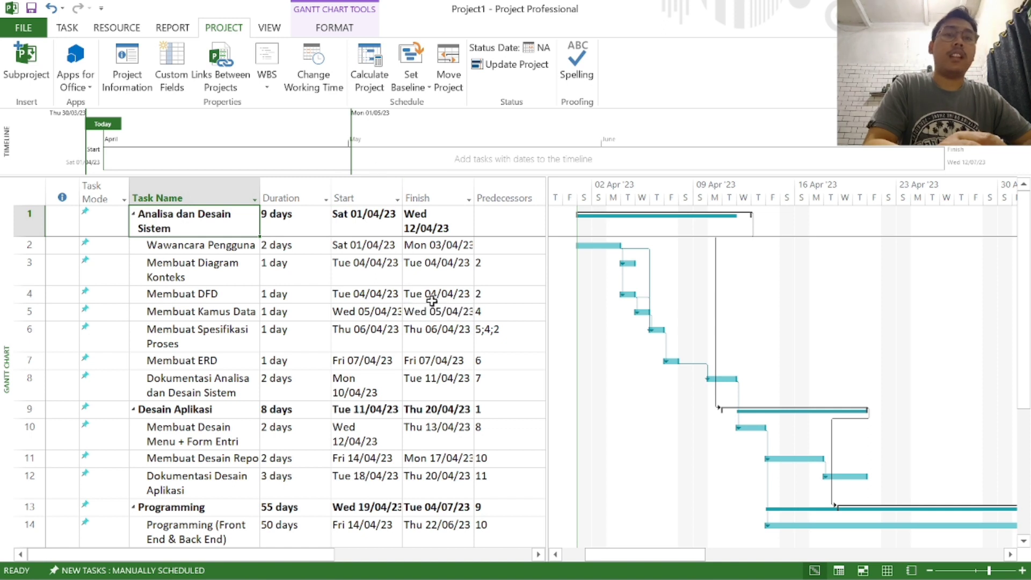
{"action": "left_click", "coordinate": [122, 161]}
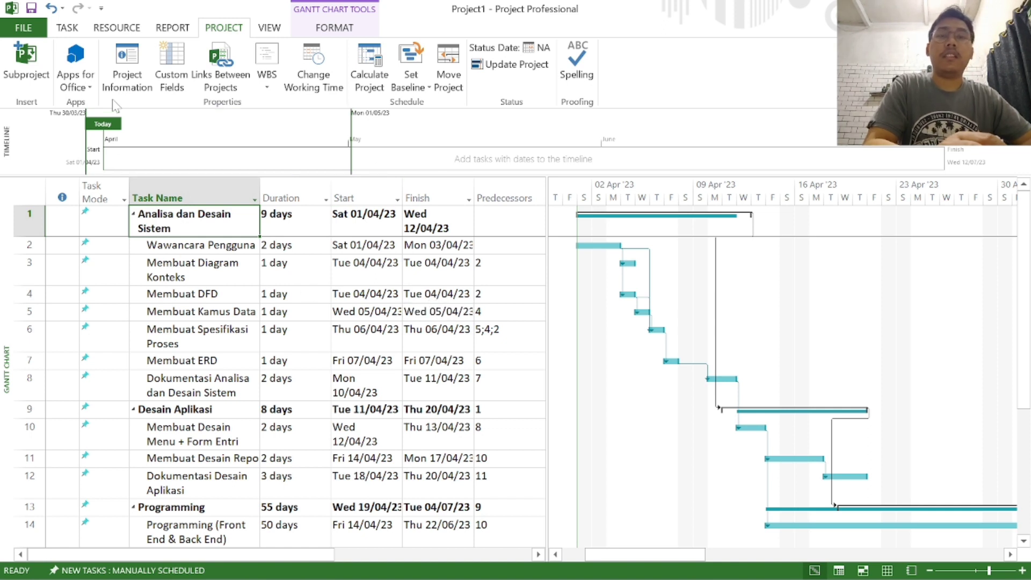
{"action": "left_click", "coordinate": [70, 32]}
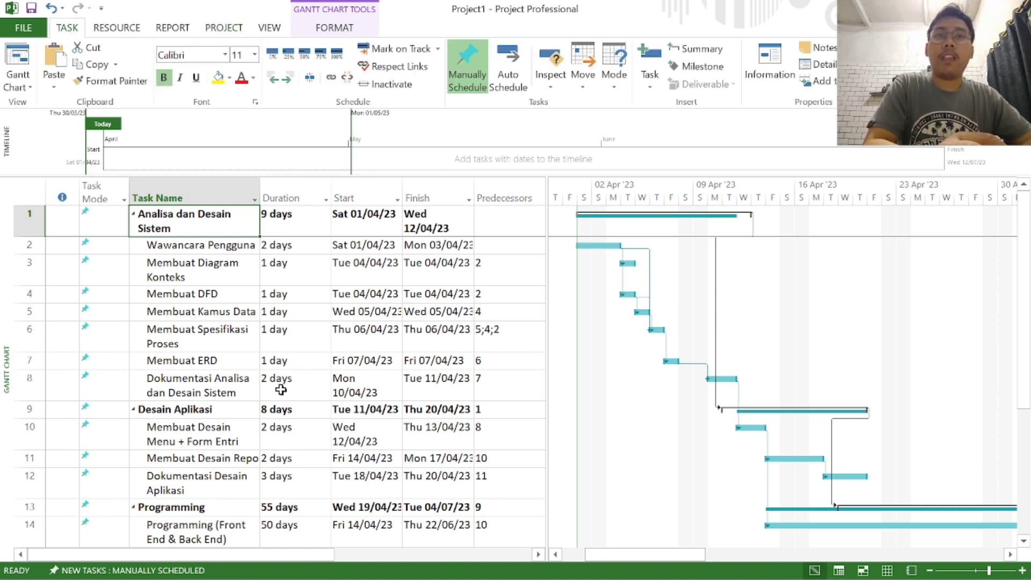
{"action": "left_click", "coordinate": [389, 381]}
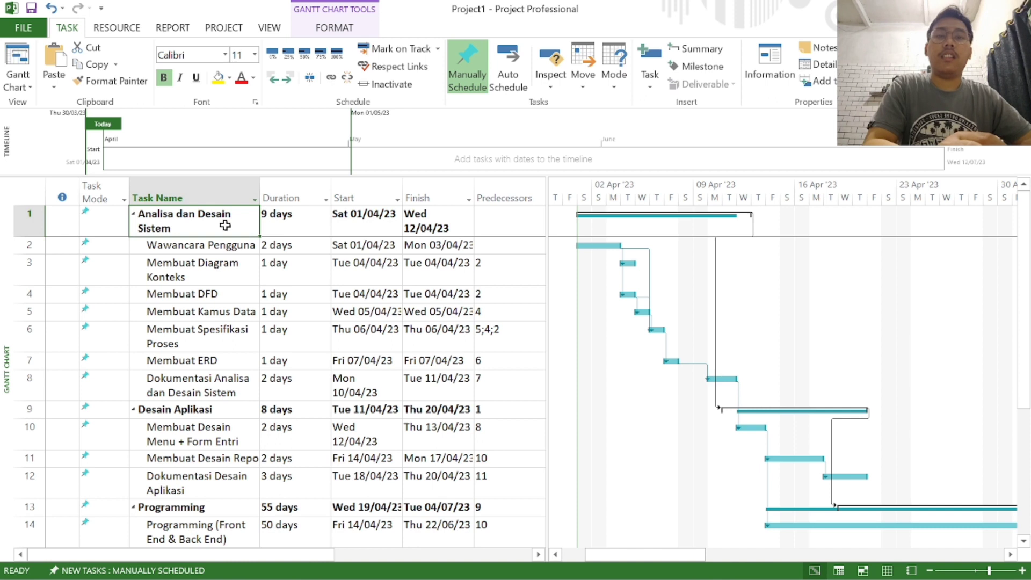
{"action": "scroll", "coordinate": [298, 311], "scroll_direction": "down", "scroll_amount": 1}
{"action": "scroll", "coordinate": [297, 308], "scroll_direction": "up", "scroll_amount": 1}
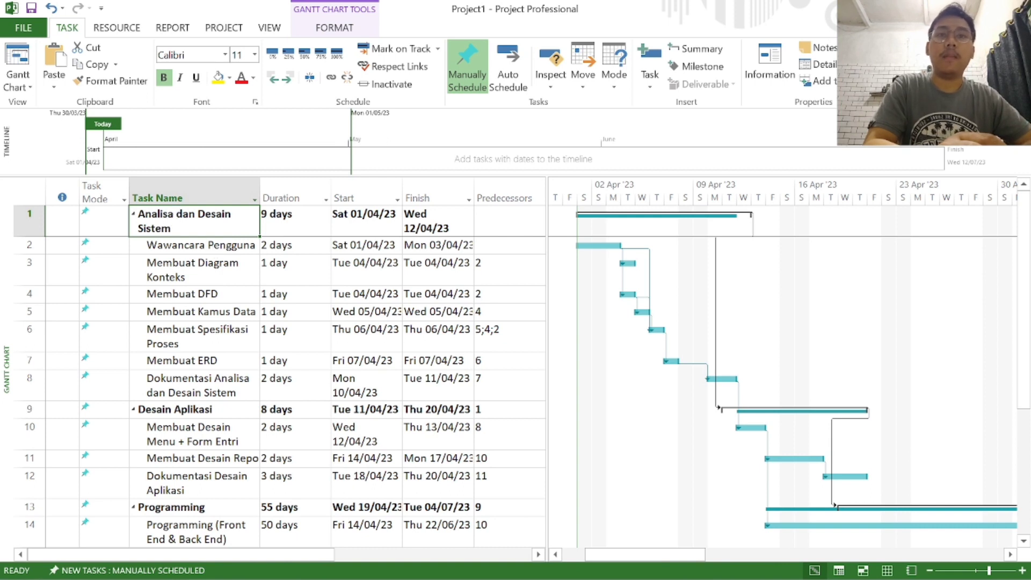
{"action": "left_click", "coordinate": [194, 220]}
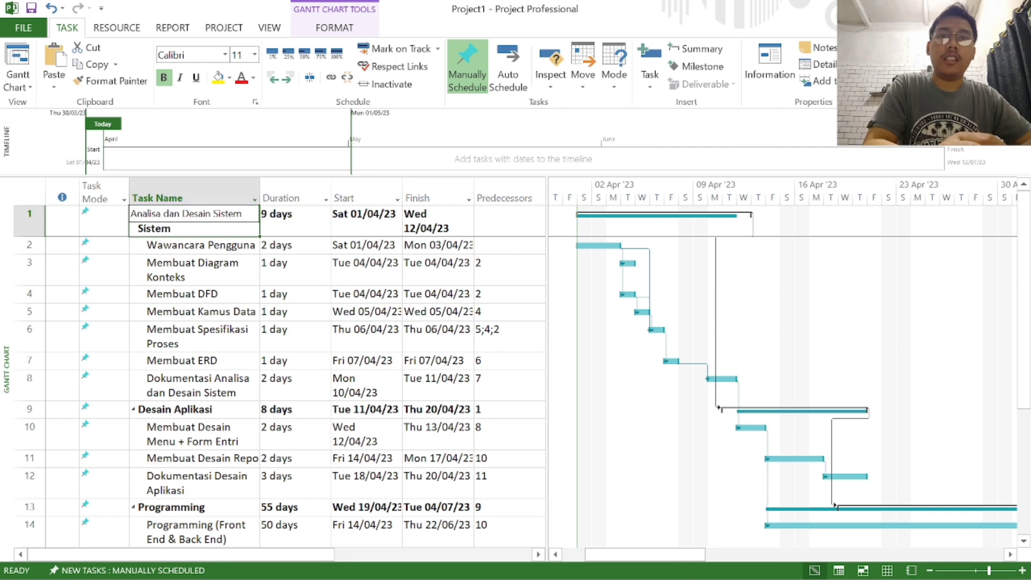
{"action": "key", "text": "Return"}
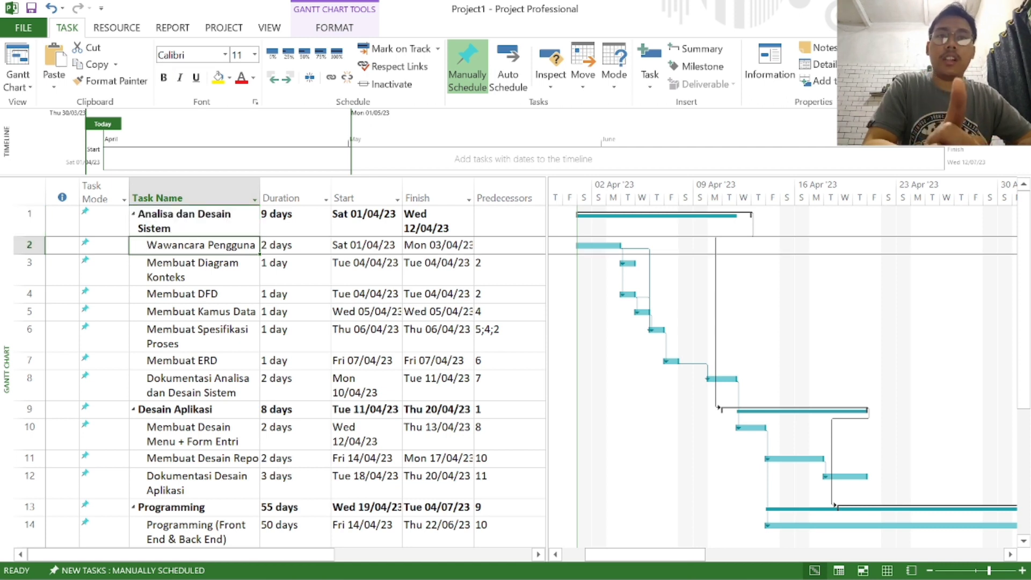
{"action": "left_click", "coordinate": [386, 374]}
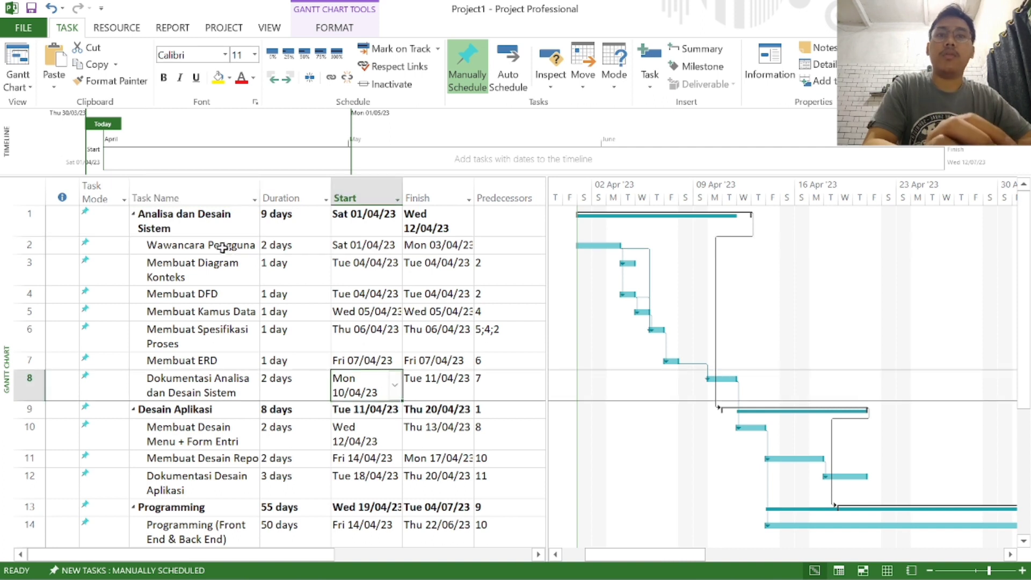
{"action": "left_click", "coordinate": [215, 216]}
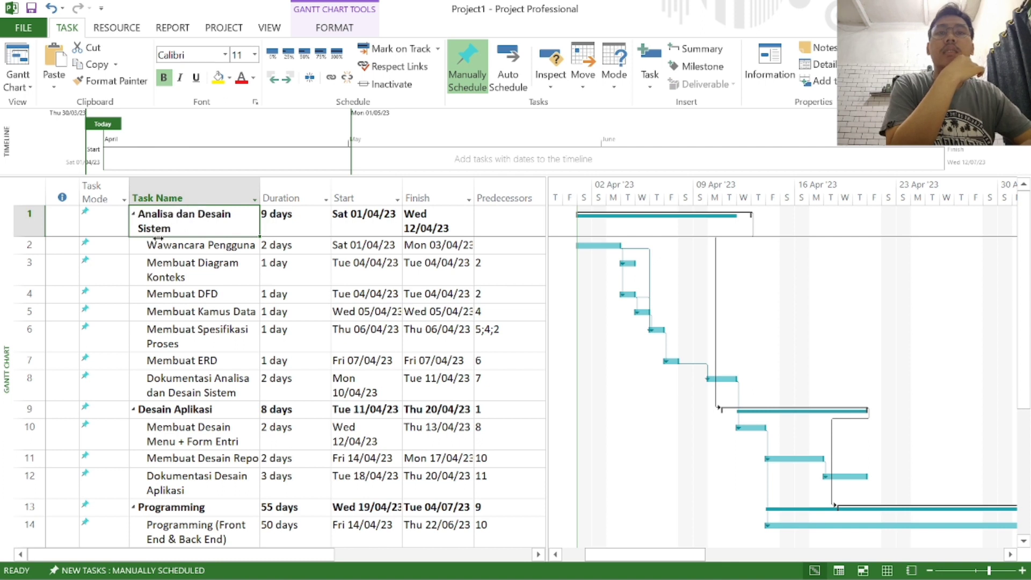
- Review the task list from the Analisa dan Desain Sistem phase through the Instalasi Program phase and its subtasks
{"action": "left_click", "coordinate": [187, 257]}
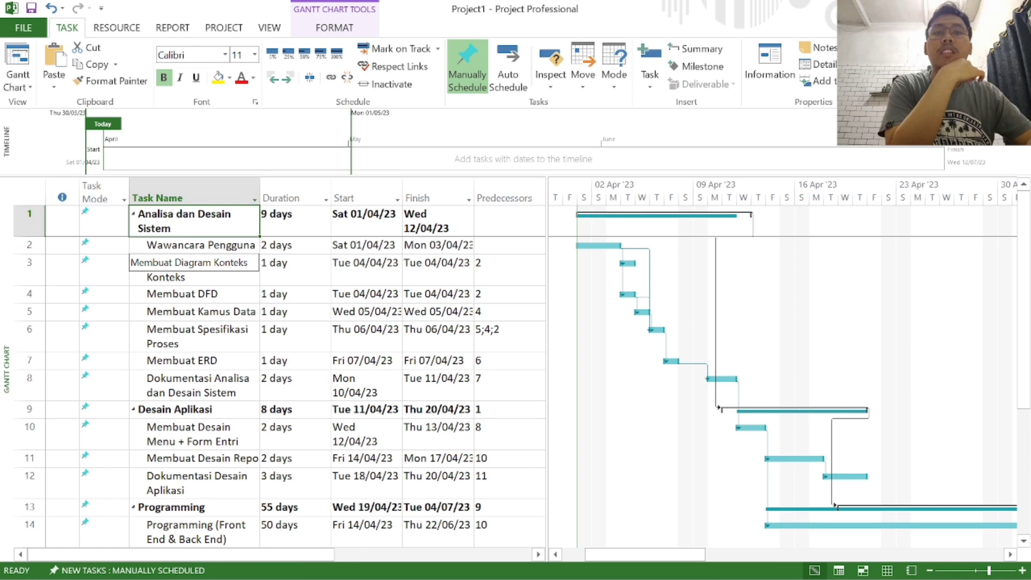
{"action": "scroll", "coordinate": [320, 311], "scroll_direction": "down", "scroll_amount": 3}
{"action": "scroll", "coordinate": [320, 312], "scroll_direction": "up", "scroll_amount": 3}
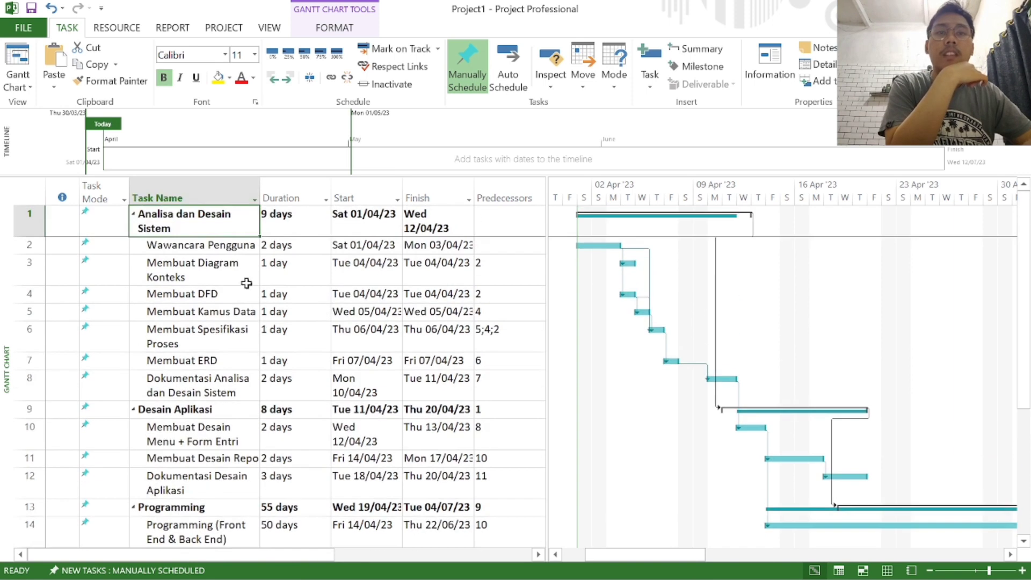
{"action": "scroll", "coordinate": [217, 330], "scroll_direction": "down", "scroll_amount": 1}
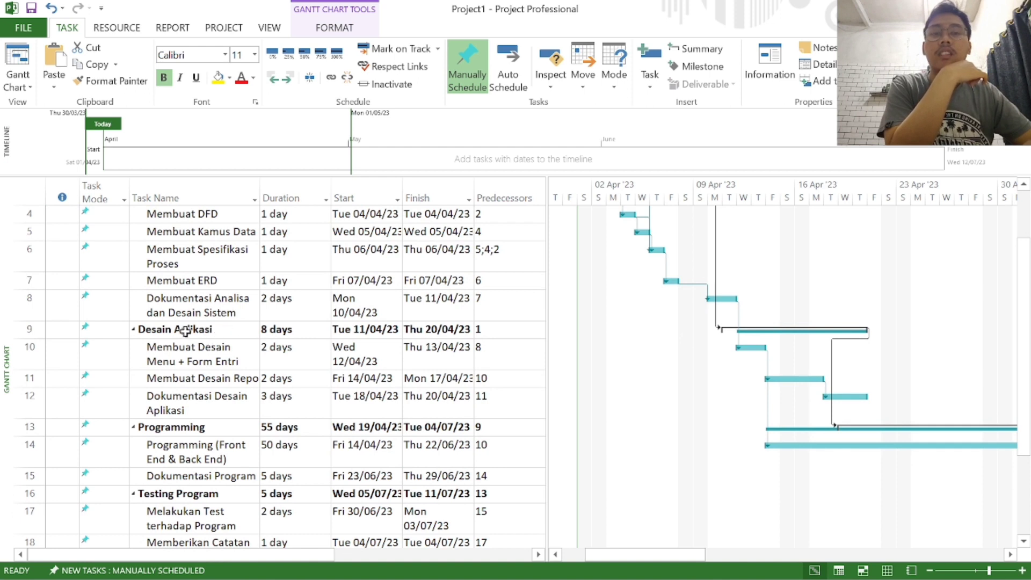
{"action": "scroll", "coordinate": [212, 335], "scroll_direction": "down", "scroll_amount": 1}
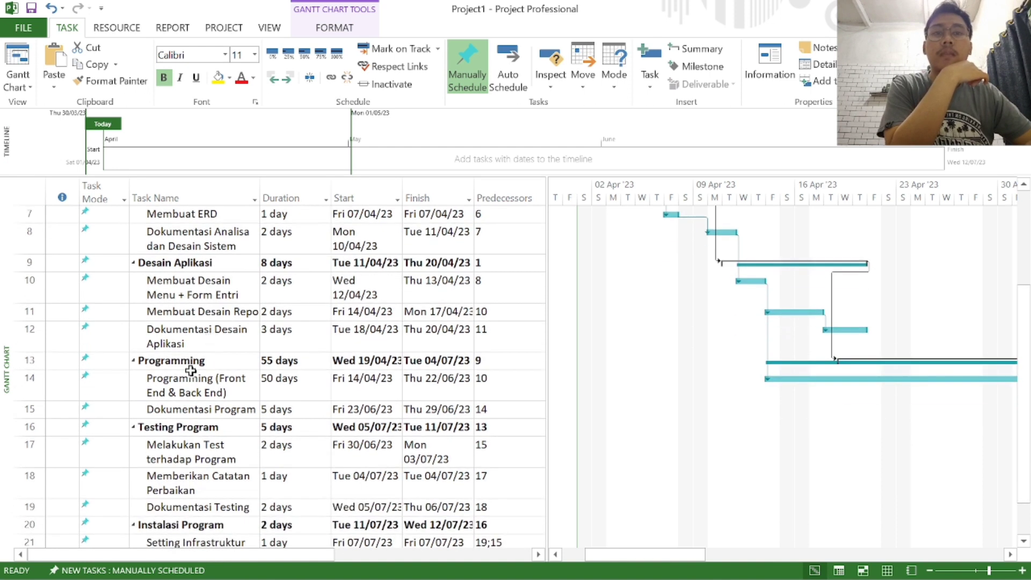
{"action": "scroll", "coordinate": [184, 362], "scroll_direction": "down", "scroll_amount": 1}
{"action": "scroll", "coordinate": [184, 362], "scroll_direction": "down", "scroll_amount": 3}
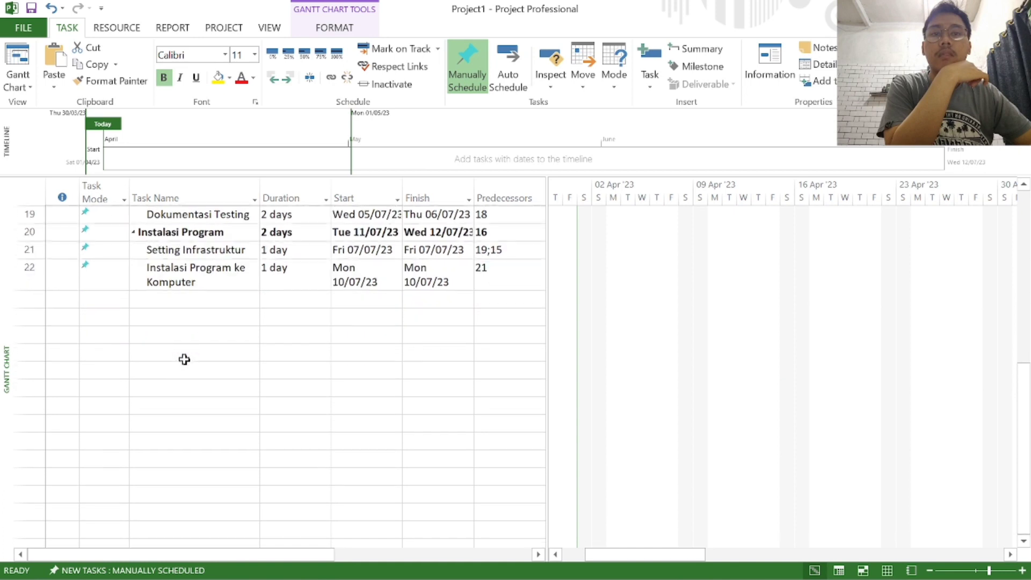
{"action": "left_click", "coordinate": [209, 236]}
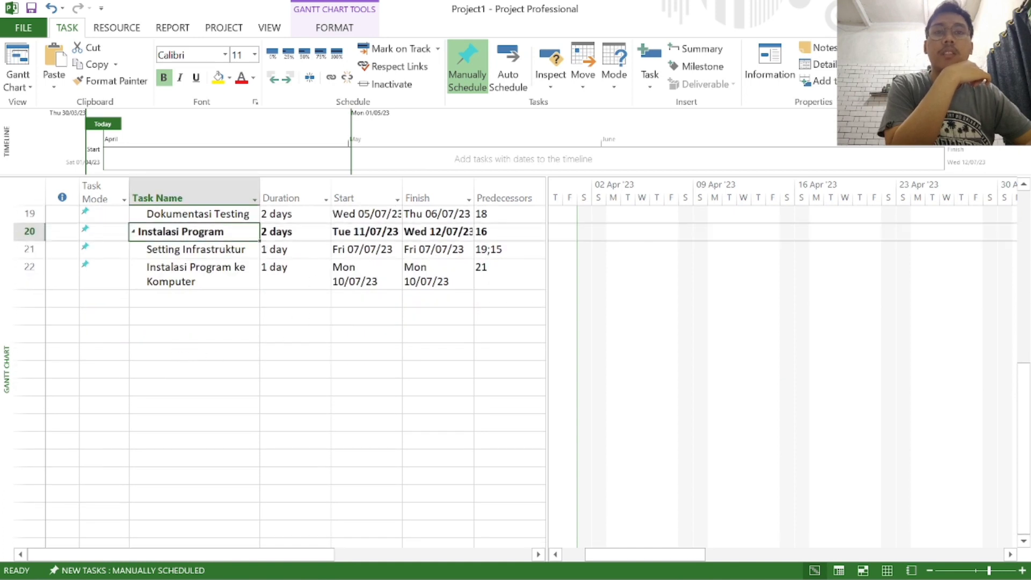
{"action": "left_click", "coordinate": [232, 248]}
{"action": "left_click", "coordinate": [202, 275]}
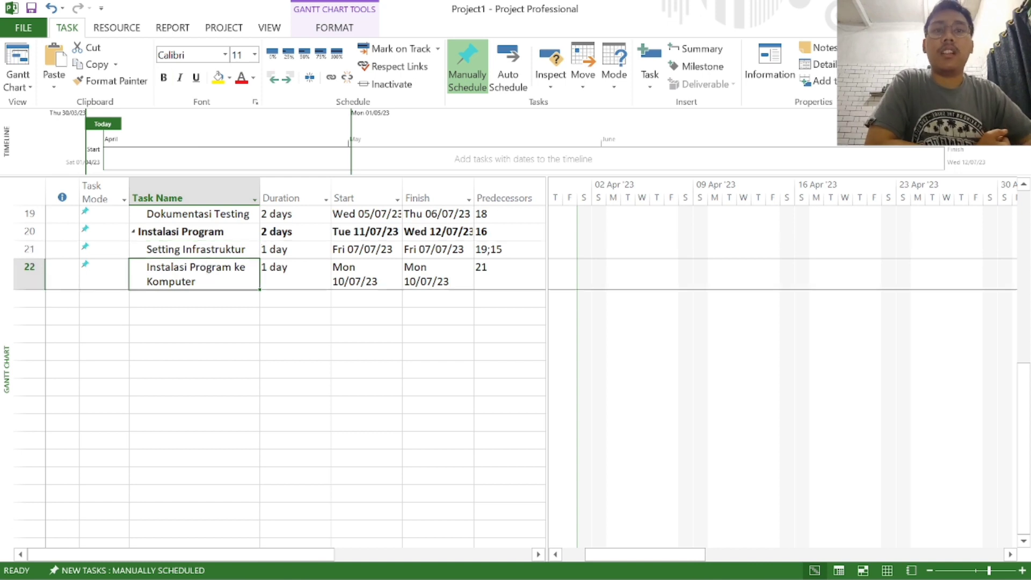
{"action": "scroll", "coordinate": [329, 275], "scroll_direction": "up", "scroll_amount": 6}
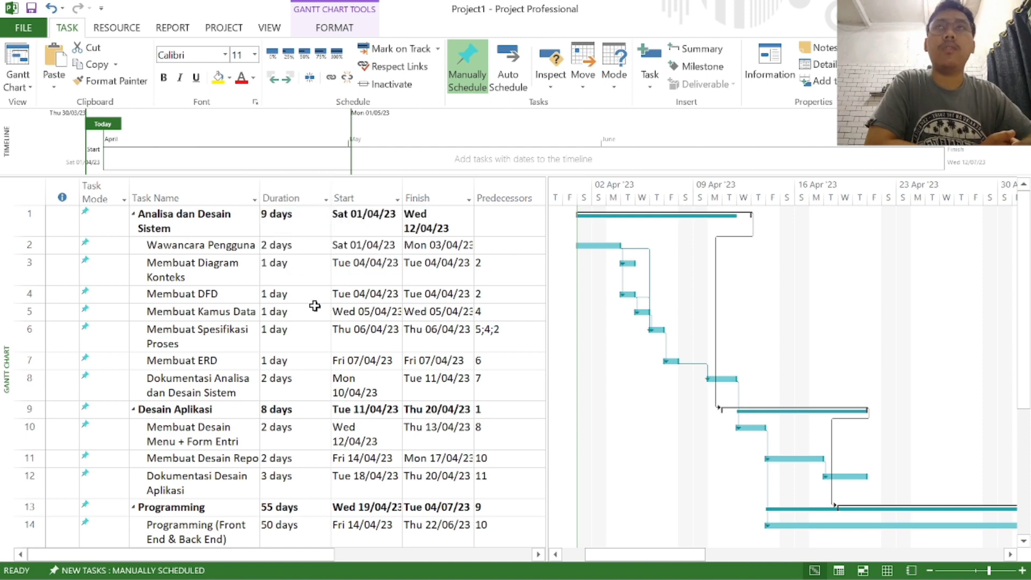
- Examine the Analisa dan Desain Sistem phase's subtasks together with its duration, start date and finish date
{"action": "left_click", "coordinate": [185, 220]}
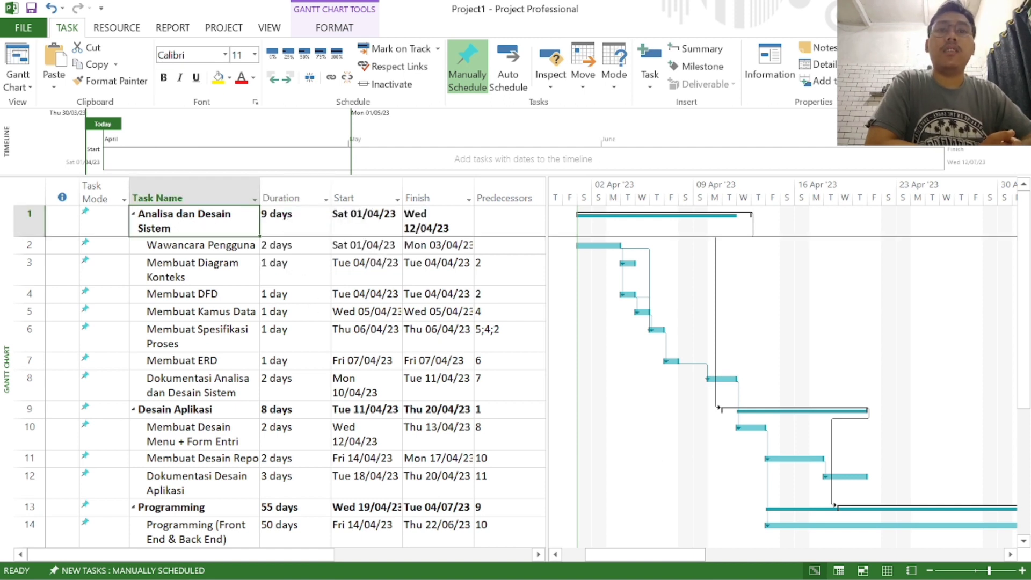
{"action": "key", "text": "shift+Down"}
{"action": "key", "text": "shift+Down"}
{"action": "key", "text": "shift+Down"}
{"action": "key", "text": "shift+Down"}
{"action": "key", "text": "shift+Down"}
{"action": "key", "text": "shift+Down"}
{"action": "key", "text": "shift+Down"}
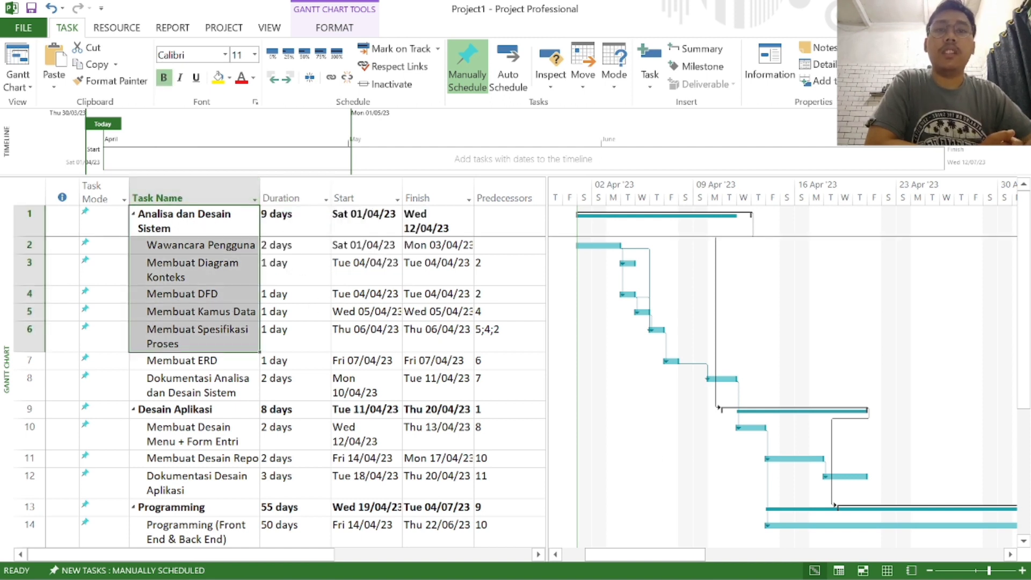
{"action": "left_click", "coordinate": [181, 217]}
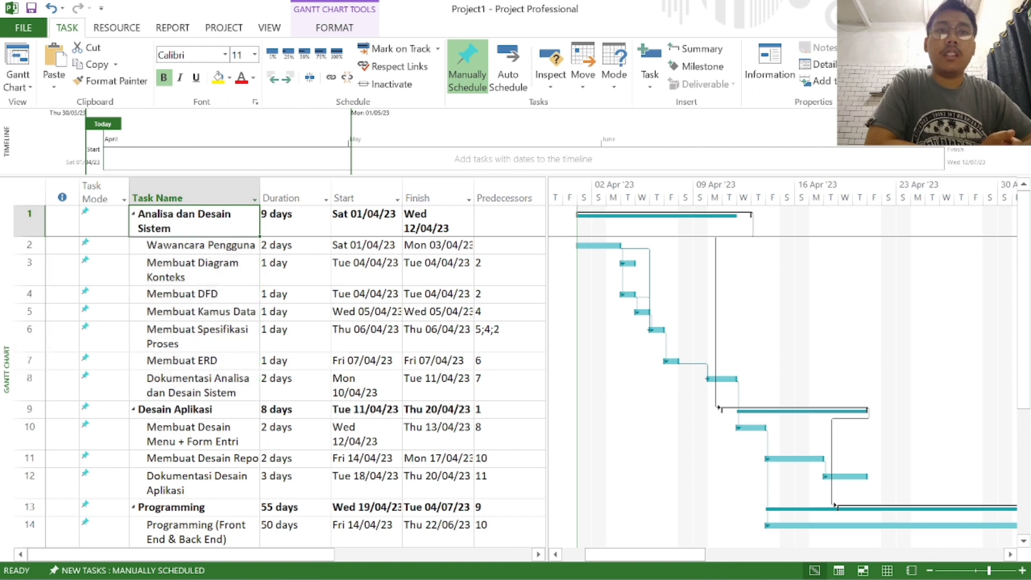
{"action": "left_click", "coordinate": [312, 215]}
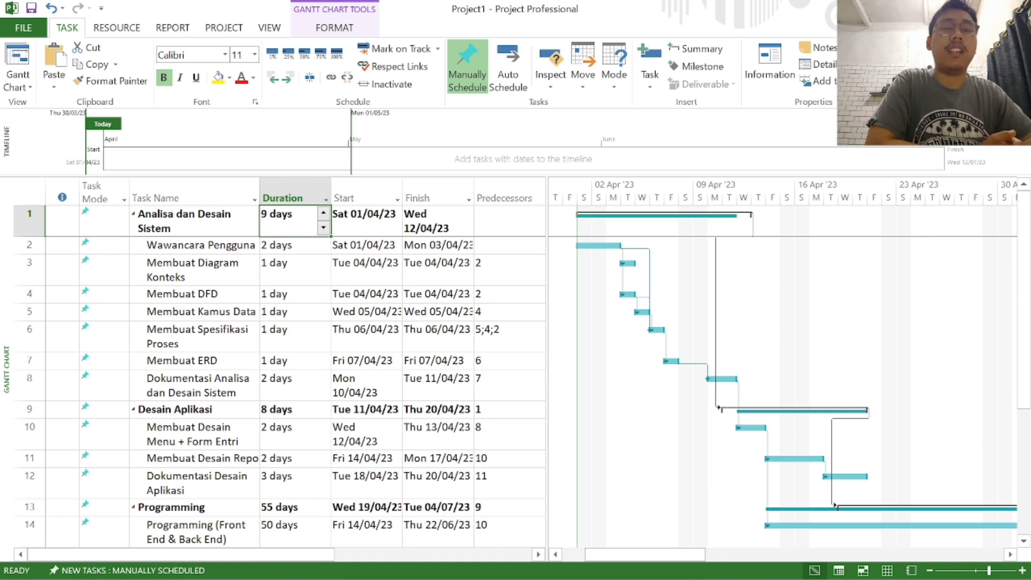
{"action": "left_click", "coordinate": [350, 235]}
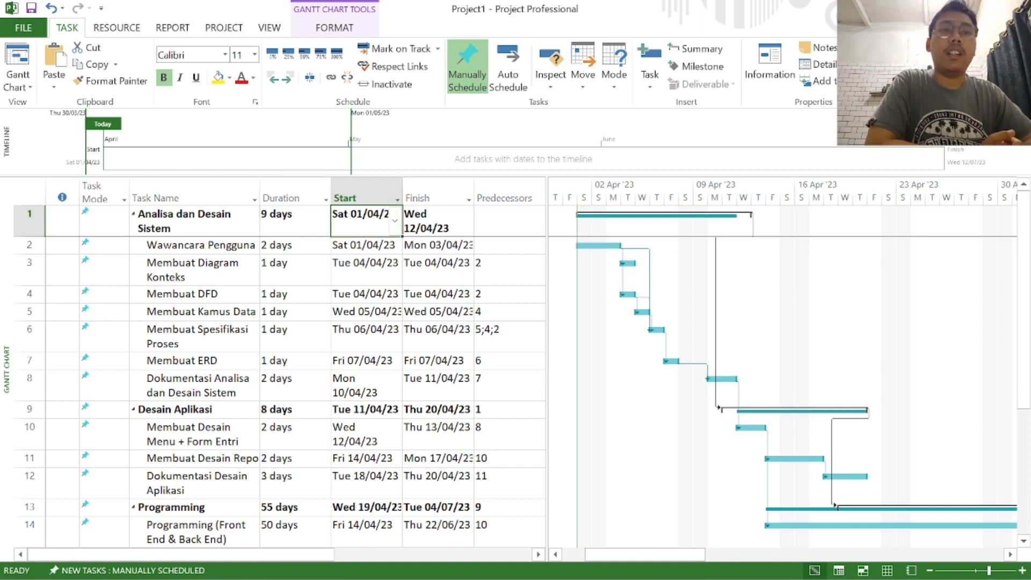
{"action": "left_click", "coordinate": [433, 220]}
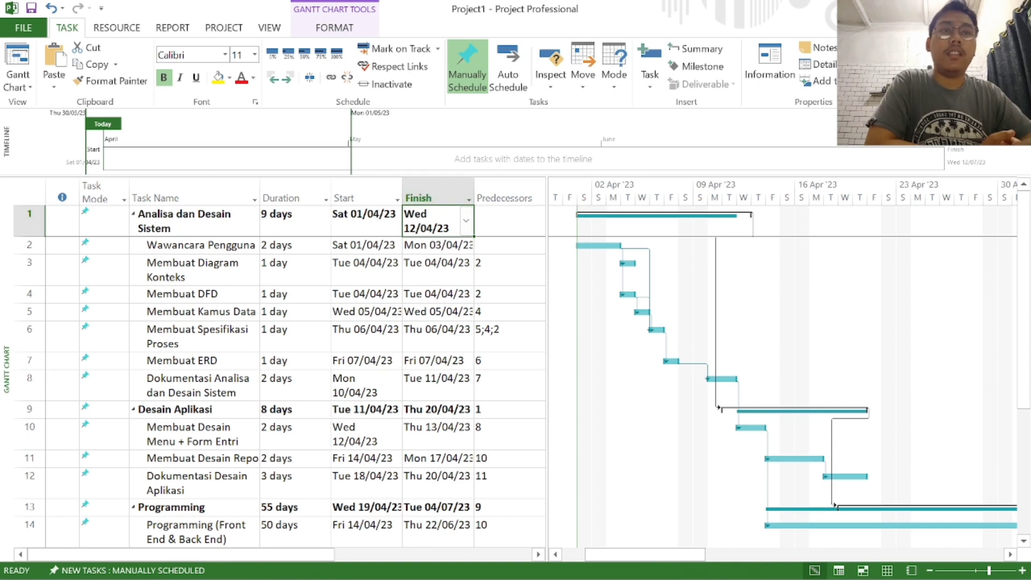
{"action": "left_click_drag", "start_coordinate": [460, 246], "coordinate": [379, 231]}
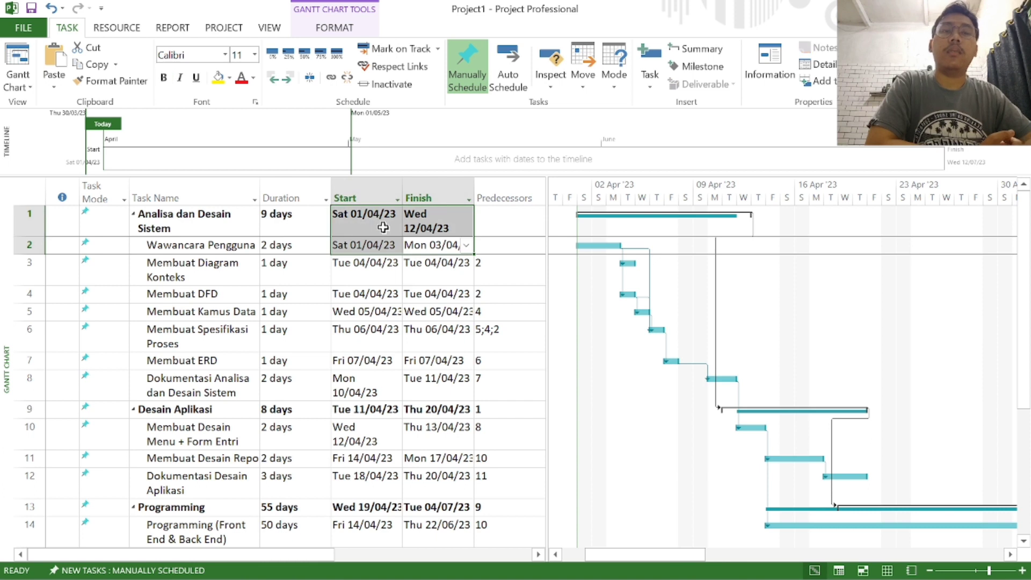
{"action": "left_click", "coordinate": [384, 226]}
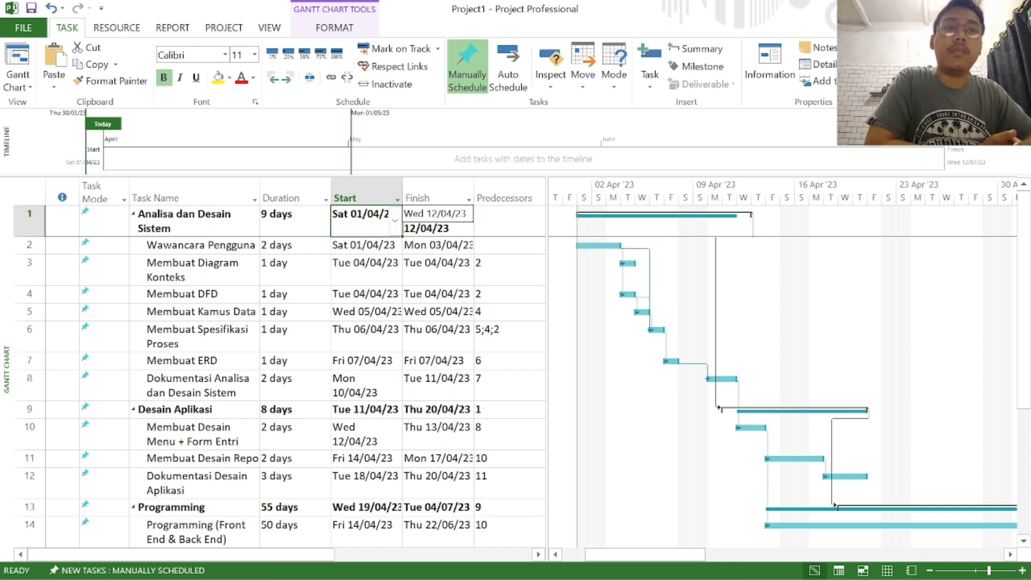
- Examine the durations and dates of the tasks from Wawancara Pengguna through the Instalasi Program phase
{"action": "left_click", "coordinate": [228, 250]}
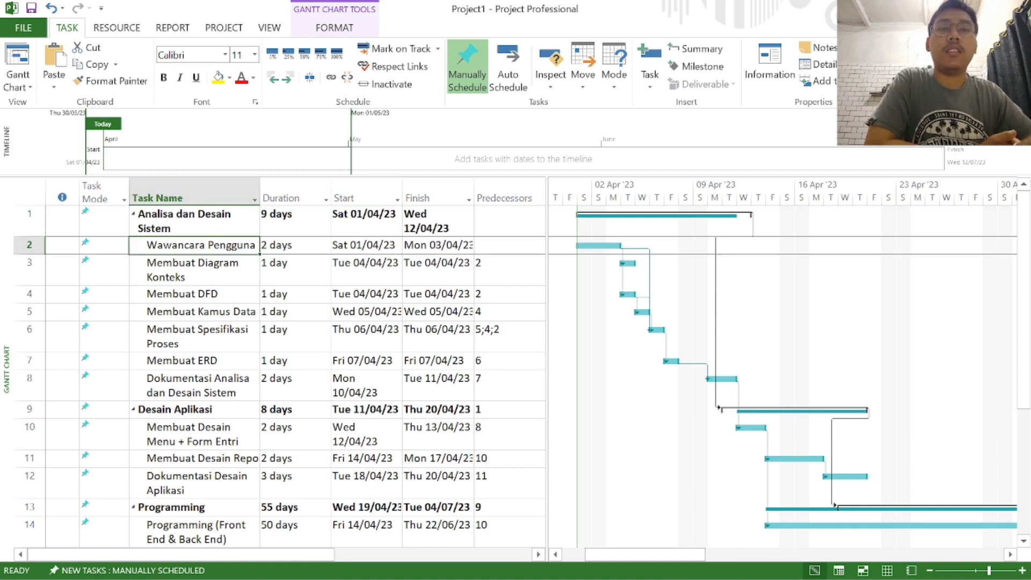
{"action": "left_click", "coordinate": [278, 242]}
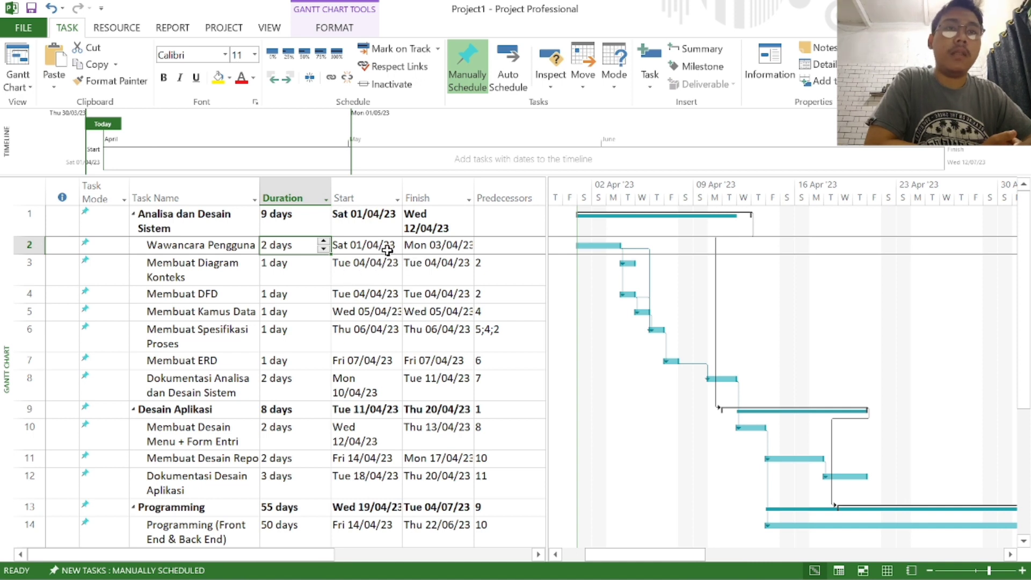
{"action": "left_click", "coordinate": [354, 244]}
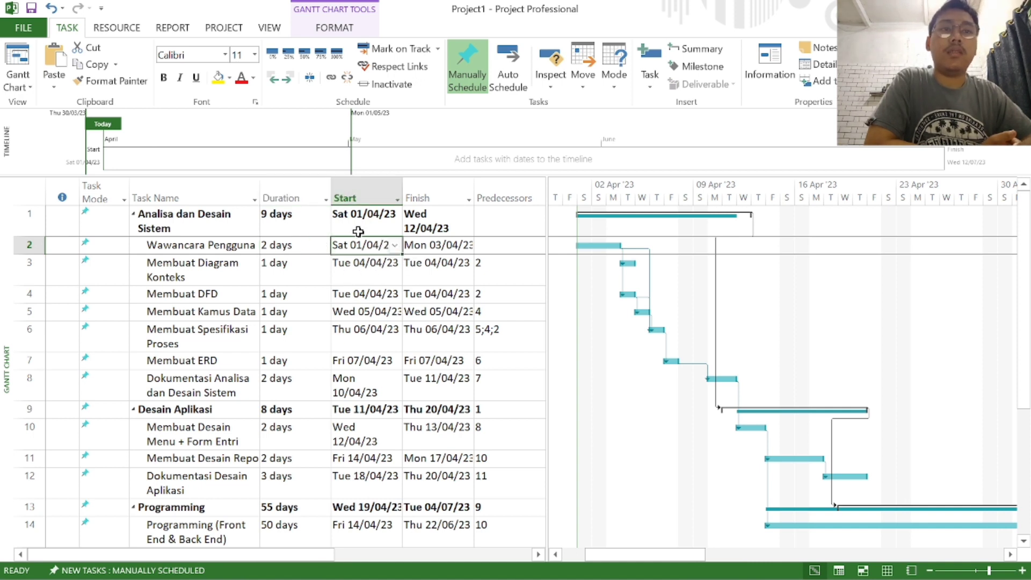
{"action": "left_click", "coordinate": [439, 246]}
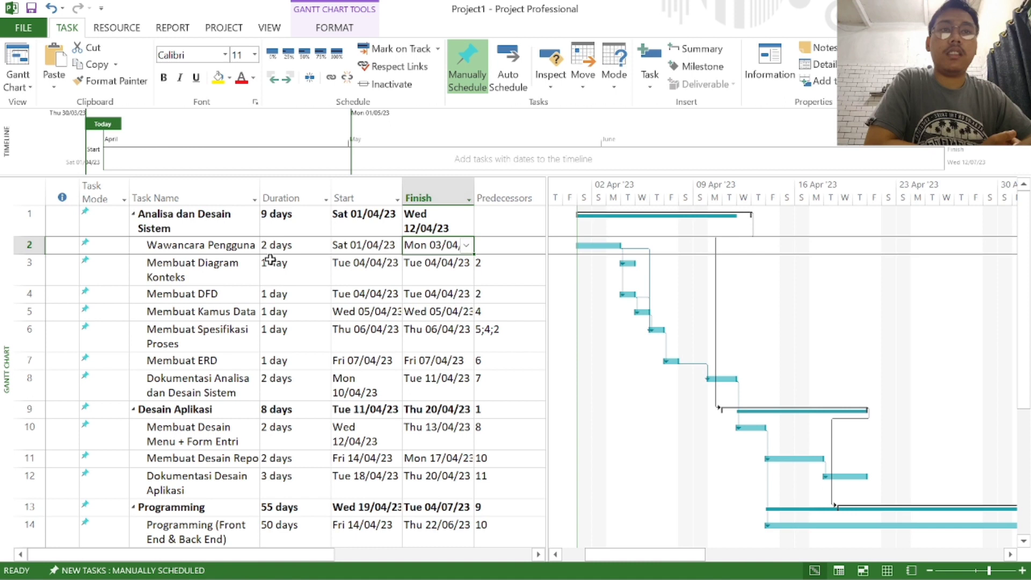
{"action": "left_click", "coordinate": [198, 265]}
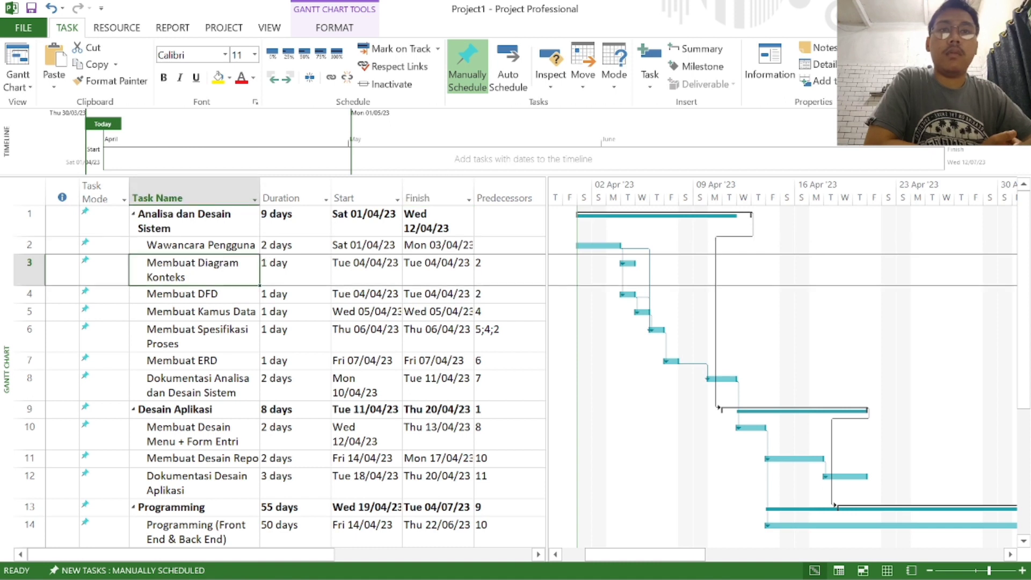
{"action": "left_click", "coordinate": [274, 272]}
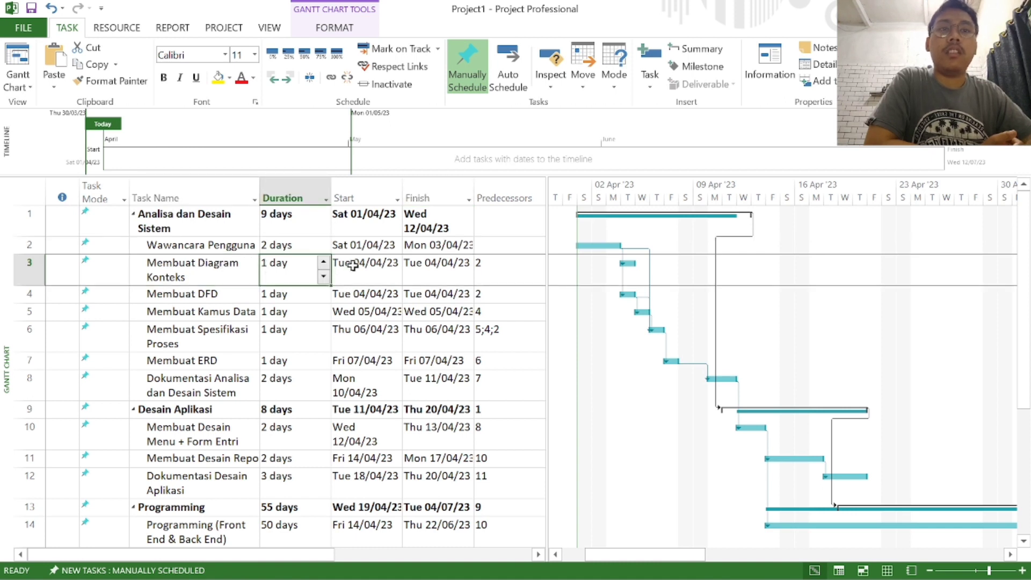
{"action": "scroll", "coordinate": [352, 265], "scroll_direction": "down", "scroll_amount": 6}
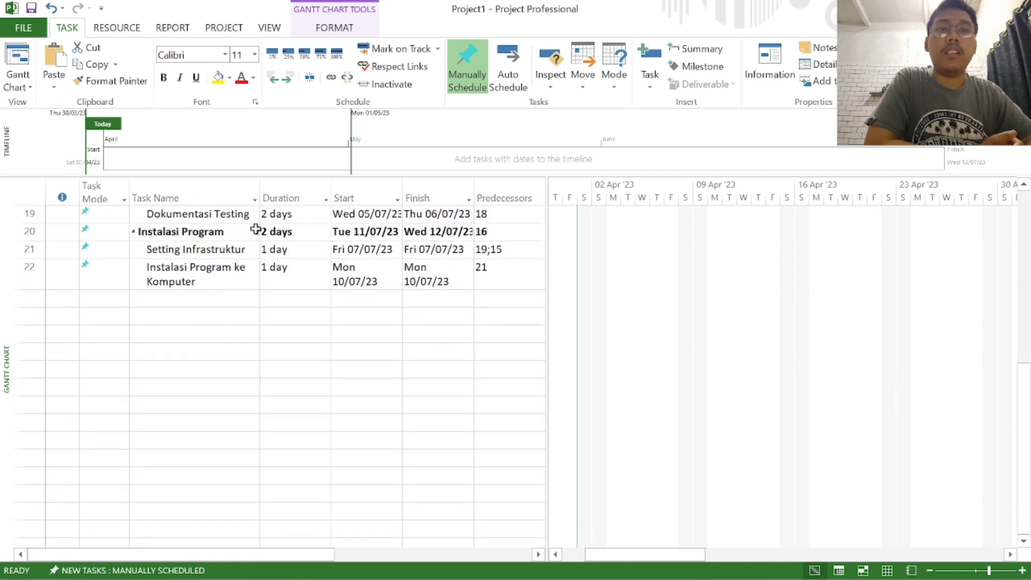
{"action": "left_click", "coordinate": [193, 236]}
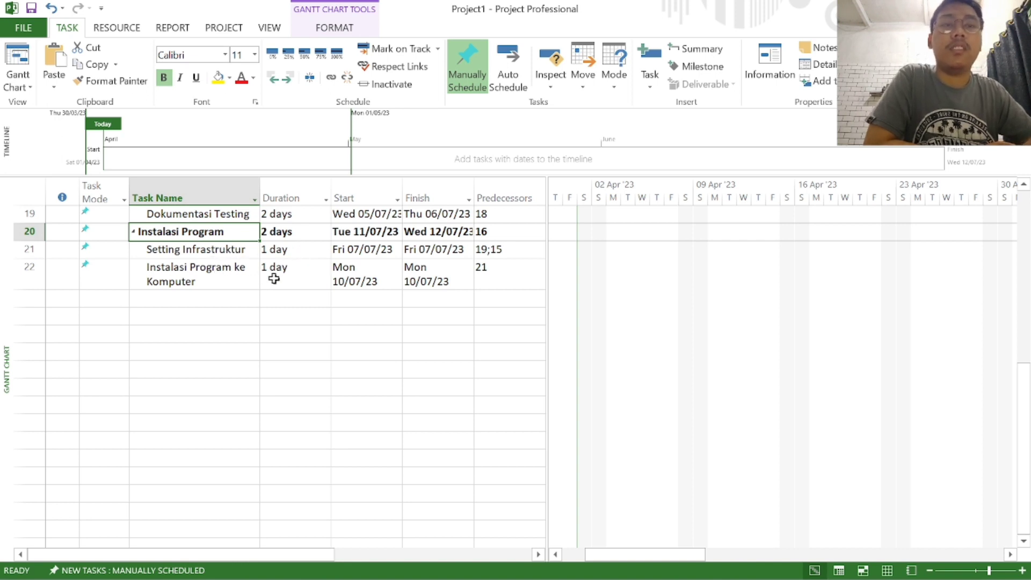
{"action": "scroll", "coordinate": [274, 278], "scroll_direction": "up", "scroll_amount": 8}
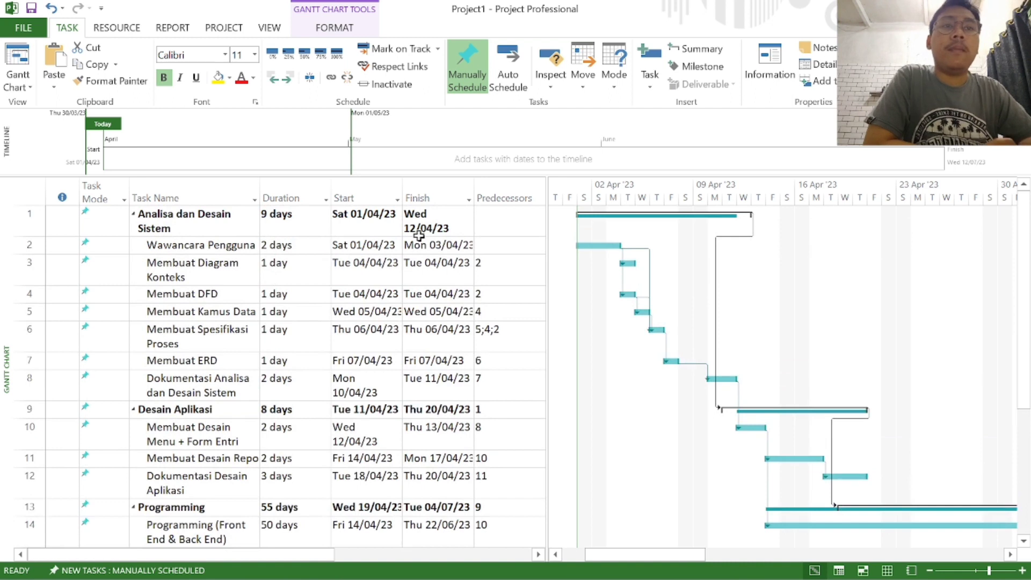
{"action": "scroll", "coordinate": [269, 324], "scroll_direction": "down", "scroll_amount": 1}
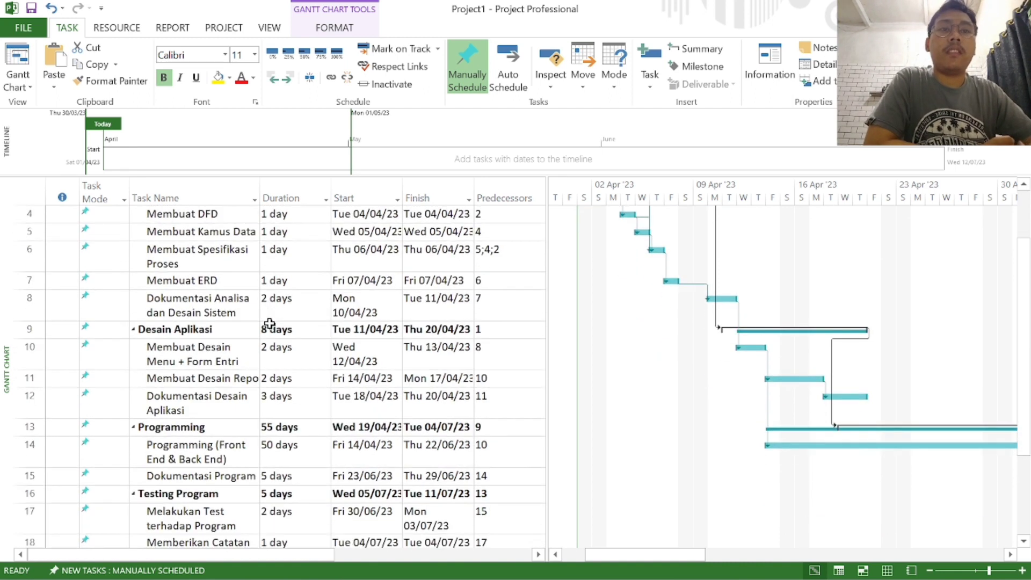
{"action": "scroll", "coordinate": [269, 323], "scroll_direction": "up", "scroll_amount": 1}
{"action": "scroll", "coordinate": [326, 340], "scroll_direction": "down", "scroll_amount": 2}
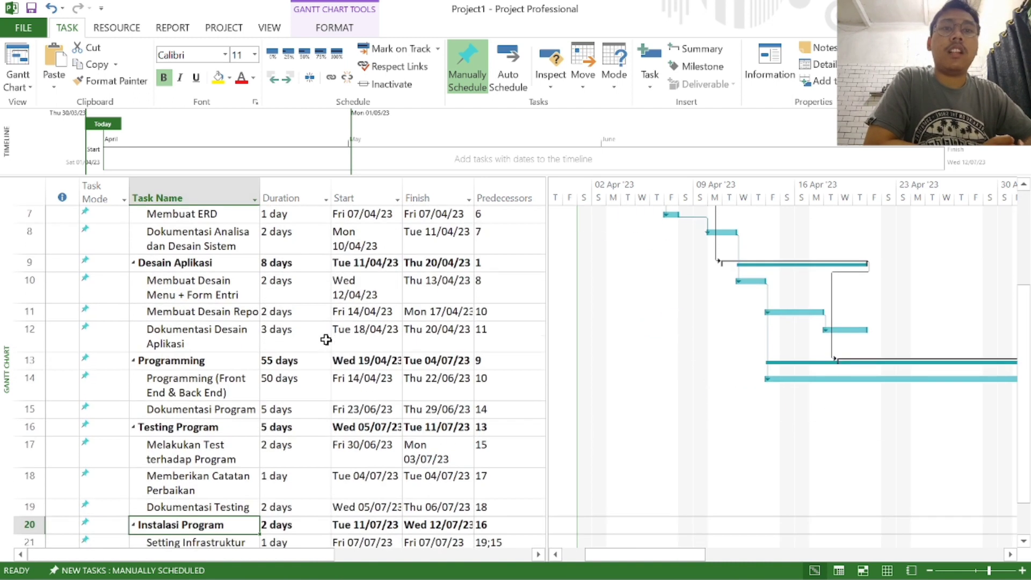
{"action": "scroll", "coordinate": [326, 339], "scroll_direction": "down", "scroll_amount": 2}
{"action": "scroll", "coordinate": [270, 331], "scroll_direction": "up", "scroll_amount": 4}
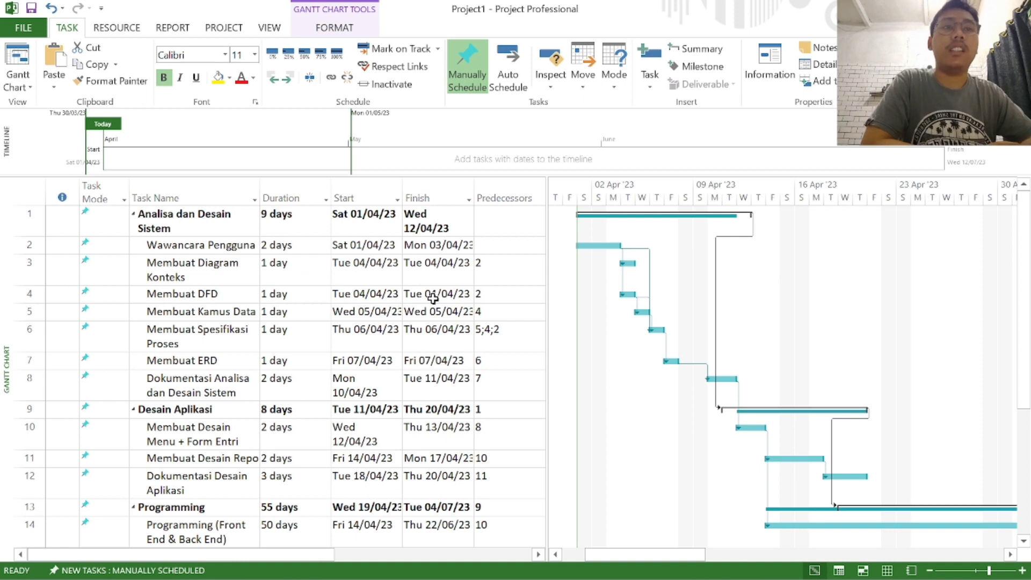
- Compare the predecessor entries of Wawancara Pengguna and Membuat Diagram Konteks to see how the two tasks depend on each other
{"action": "left_click", "coordinate": [509, 273]}
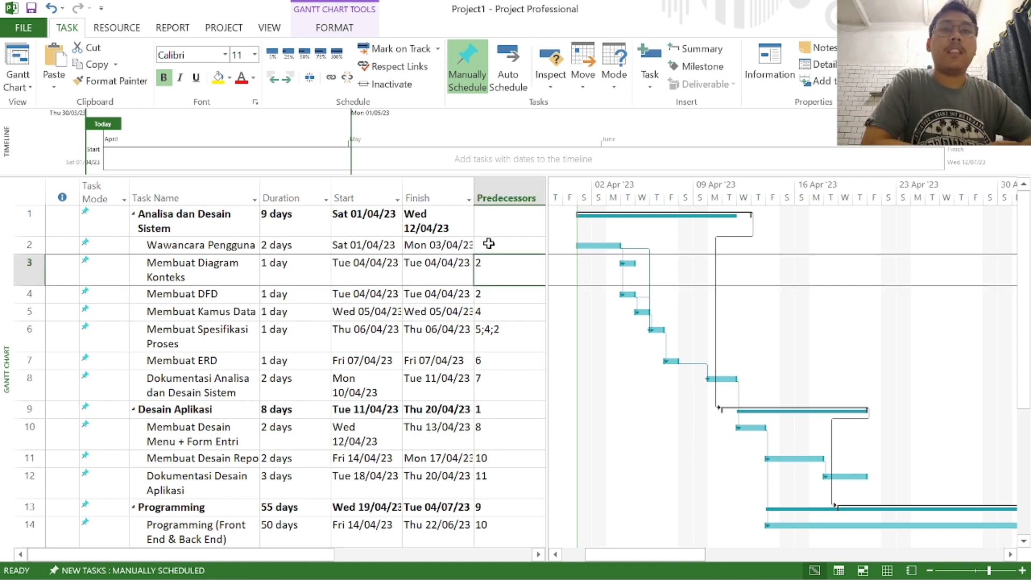
{"action": "left_click", "coordinate": [510, 242]}
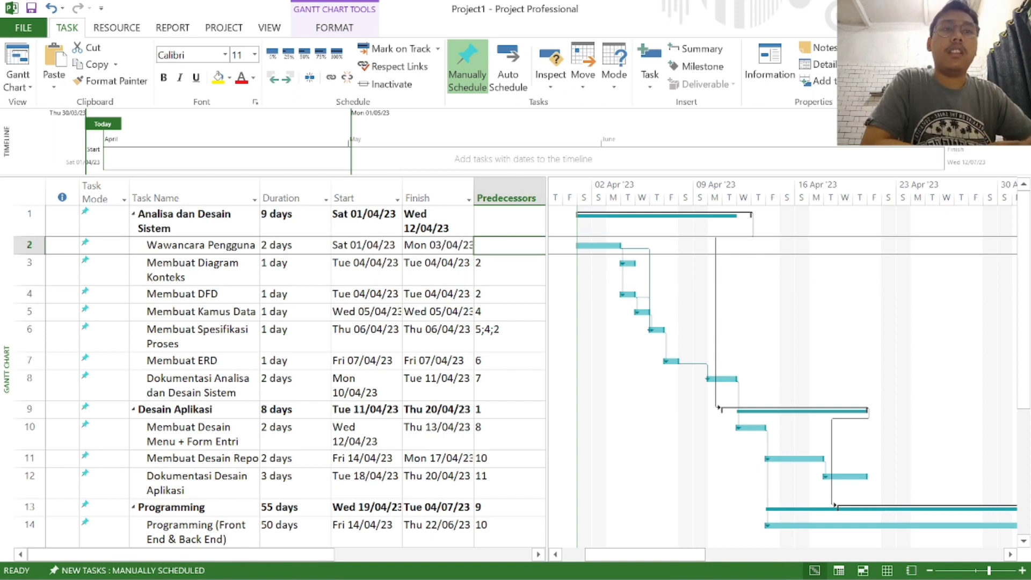
{"action": "left_click", "coordinate": [497, 263]}
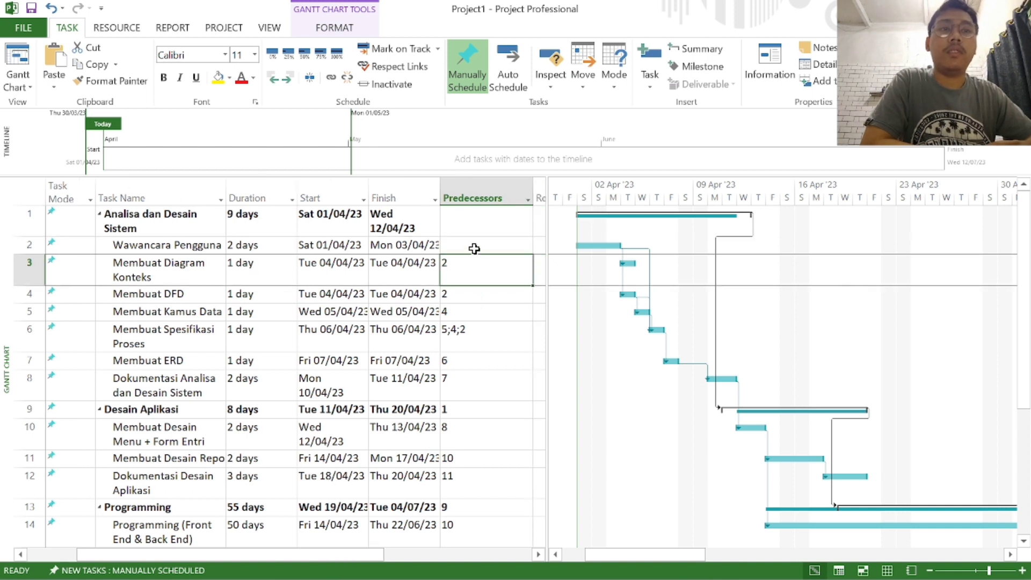
{"action": "left_click", "coordinate": [215, 245]}
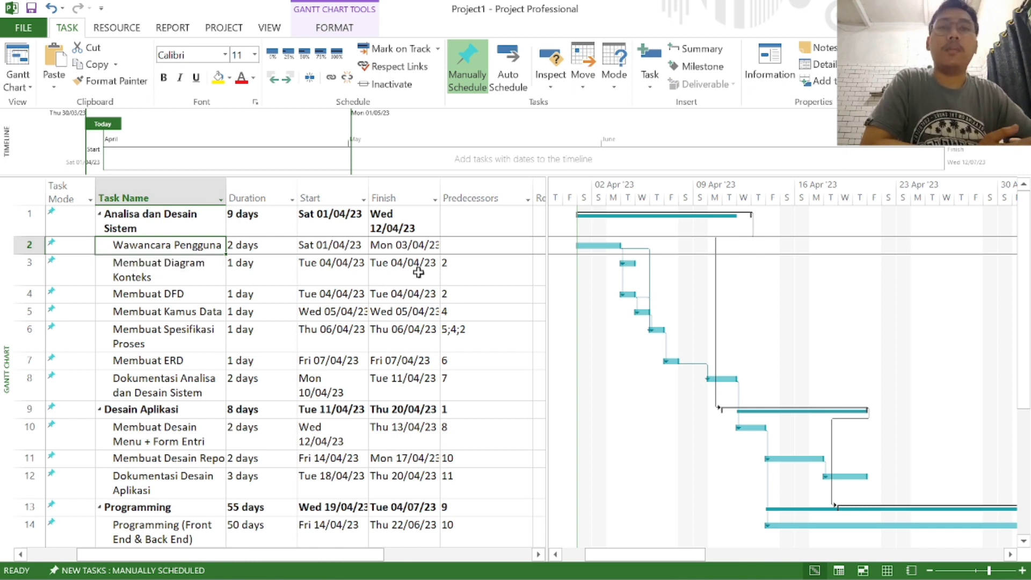
{"action": "left_click", "coordinate": [492, 275]}
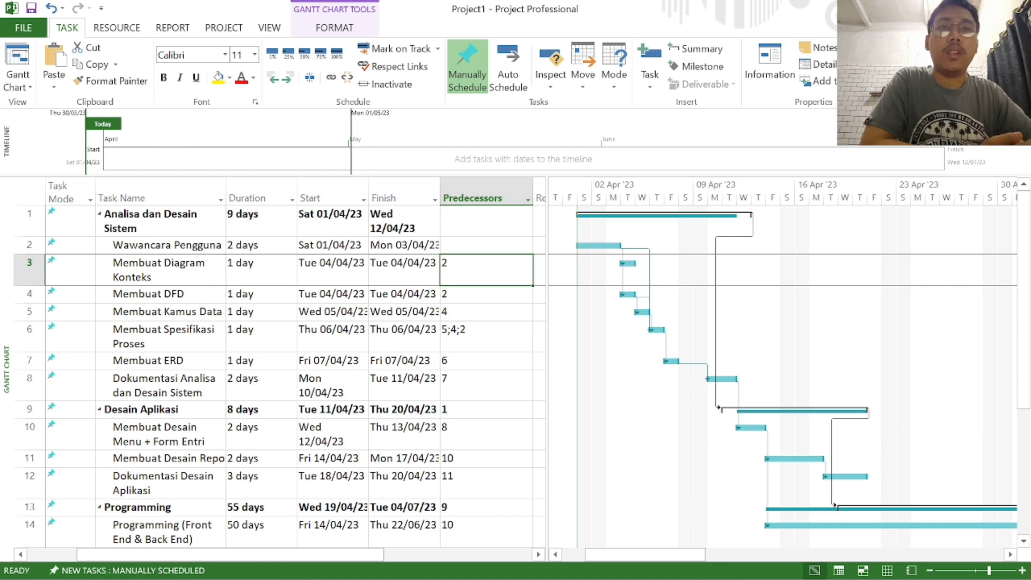
{"action": "left_click", "coordinate": [29, 245]}
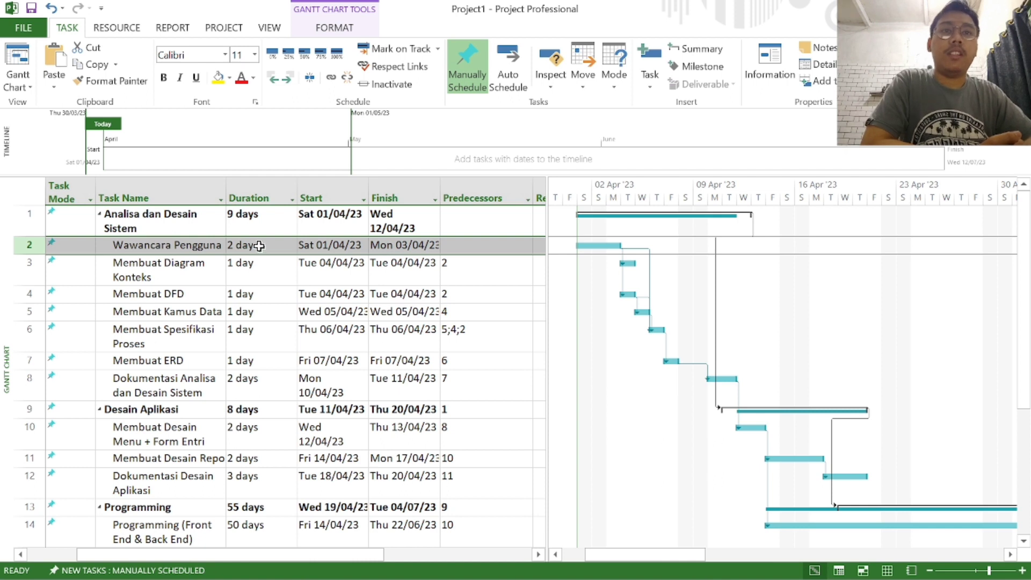
{"action": "left_click", "coordinate": [178, 275]}
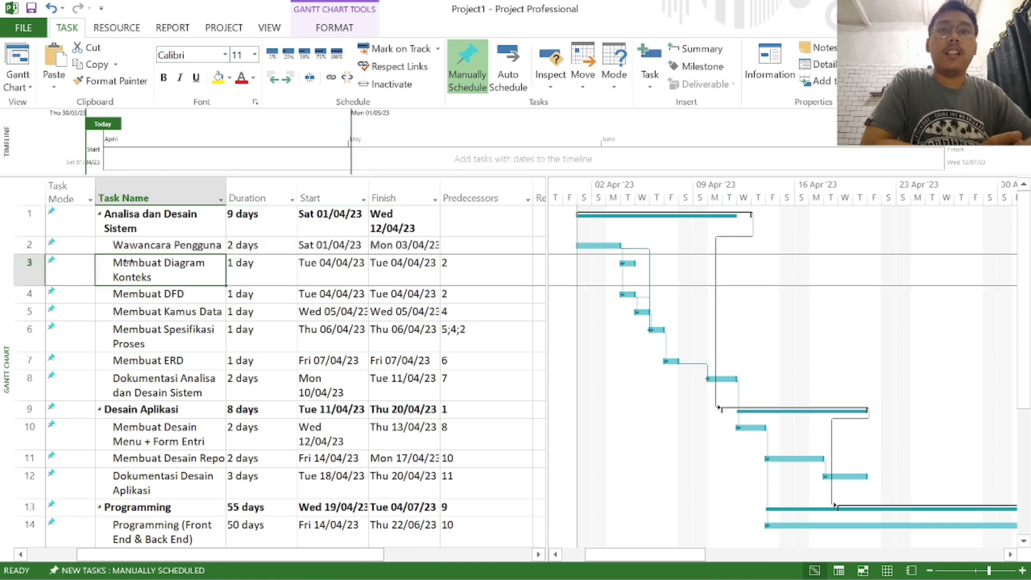
{"action": "left_click", "coordinate": [469, 270]}
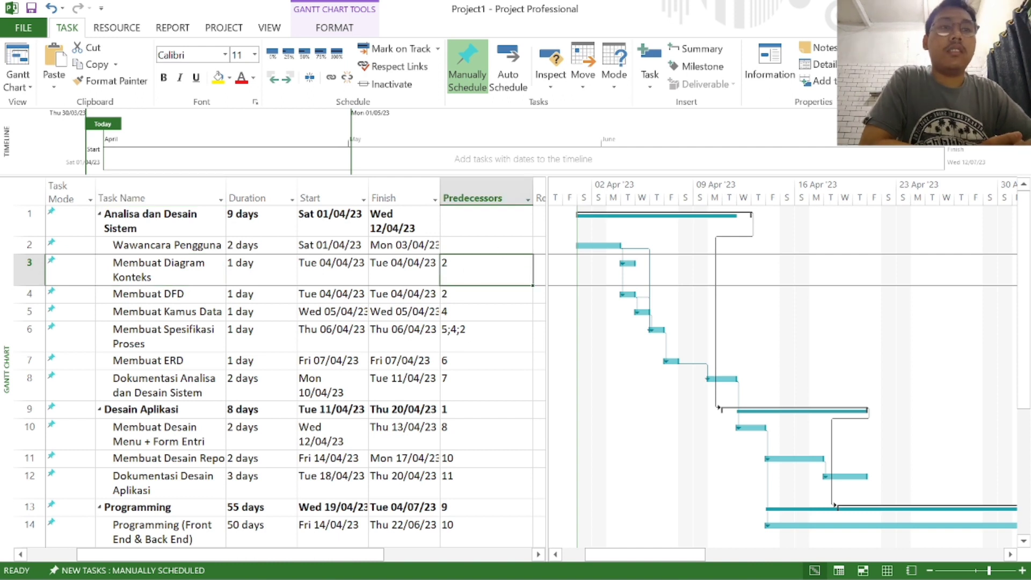
{"action": "left_click", "coordinate": [457, 248]}
{"action": "left_click", "coordinate": [460, 271]}
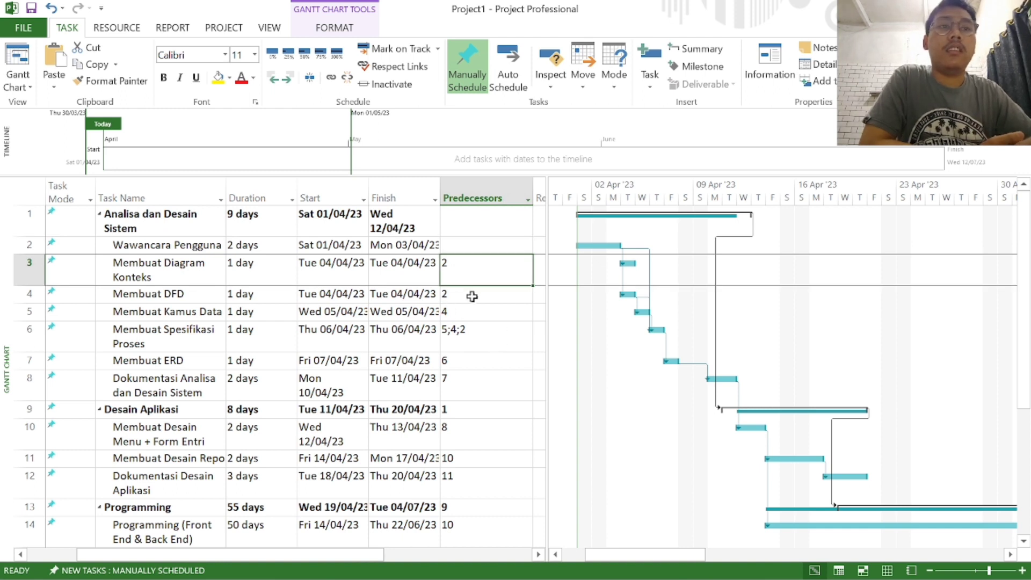
{"action": "double_click", "coordinate": [451, 260]}
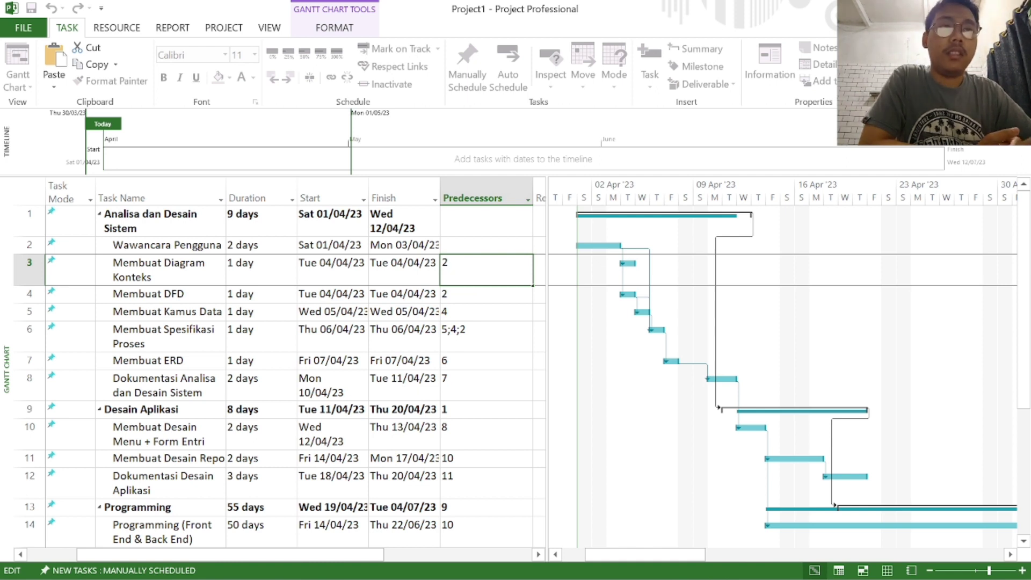
- View the tasks available as predecessors in Wawancara Pengguna's task information, and leave without choosing one
{"action": "left_click", "coordinate": [470, 246]}
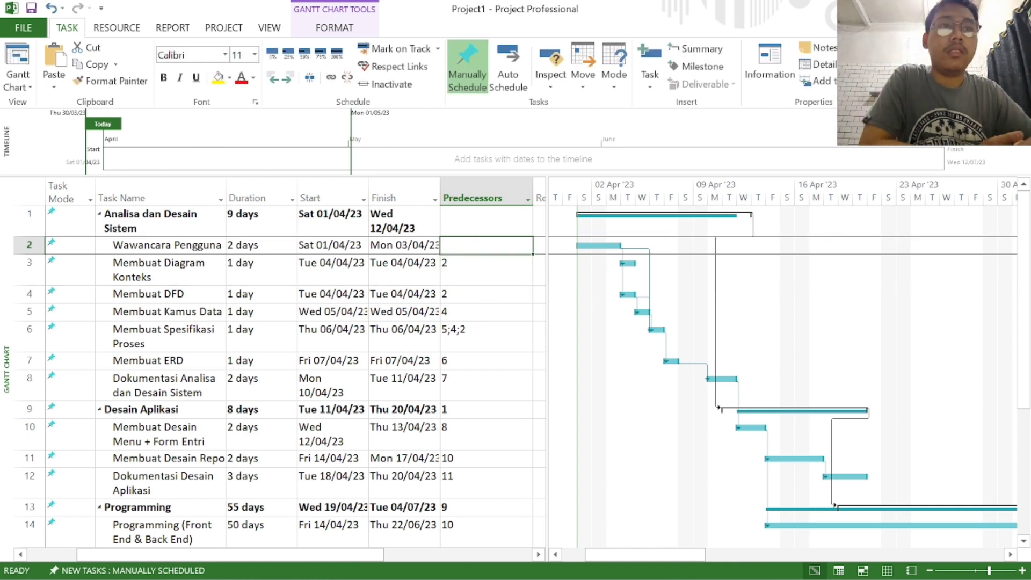
{"action": "double_click", "coordinate": [475, 247]}
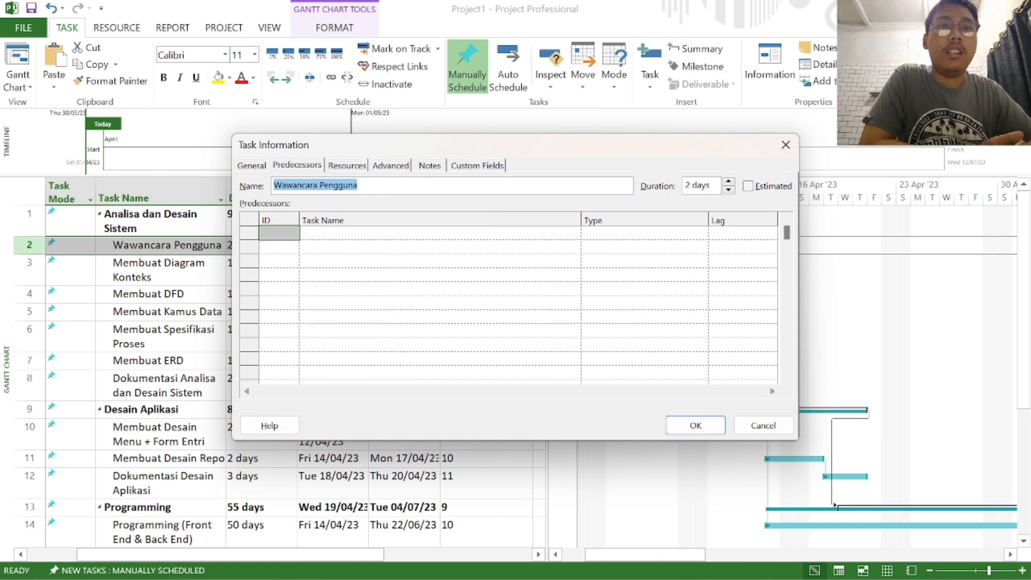
{"action": "left_click", "coordinate": [333, 230]}
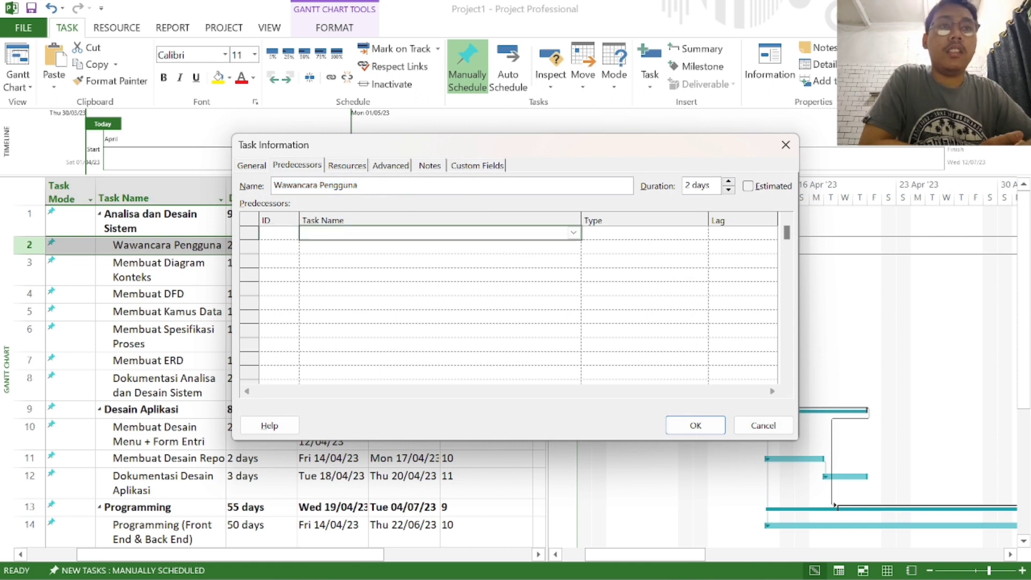
{"action": "left_click", "coordinate": [573, 233]}
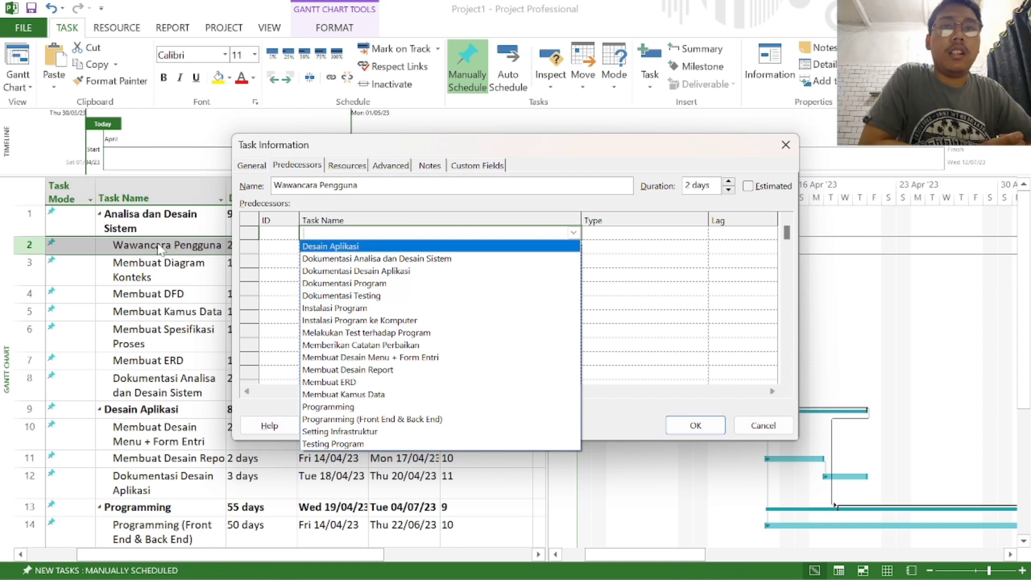
{"action": "left_click", "coordinate": [758, 426]}
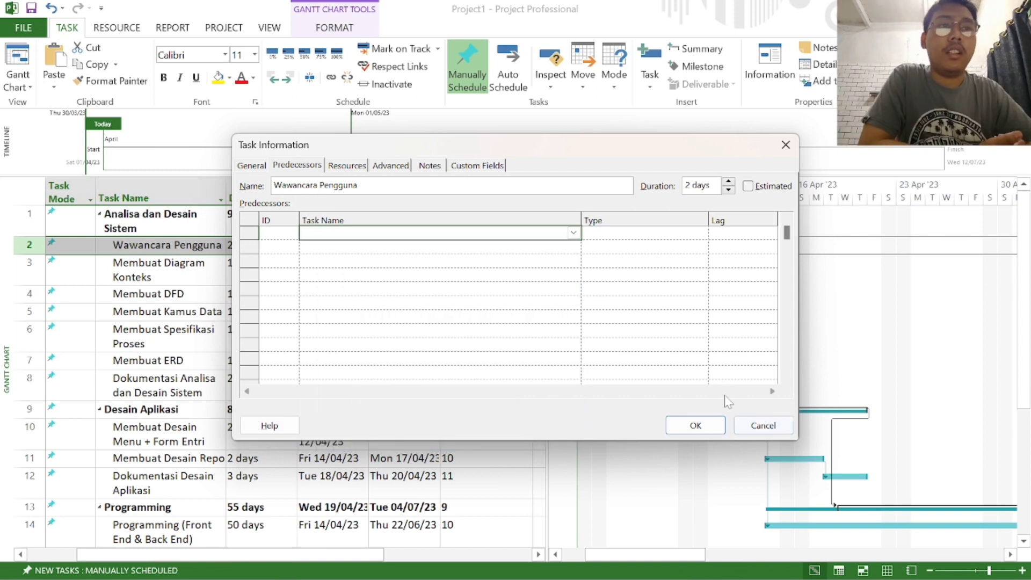
- View the predecessor, link type and lag in Membuat Diagram Konteks's task information, including the available predecessor tasks, and leave them unchanged
{"action": "left_click", "coordinate": [747, 422]}
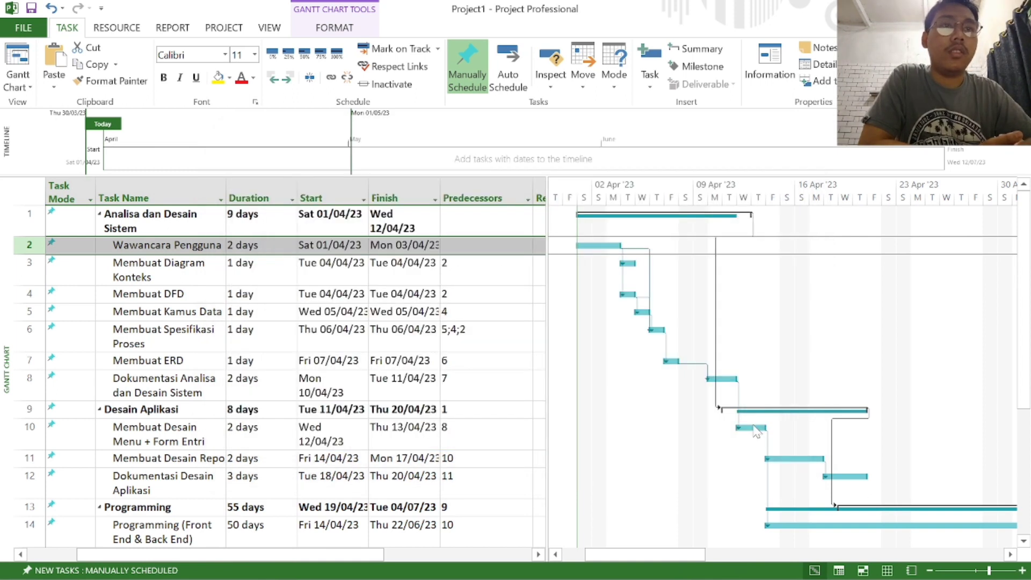
{"action": "left_click", "coordinate": [499, 283]}
{"action": "double_click", "coordinate": [494, 279]}
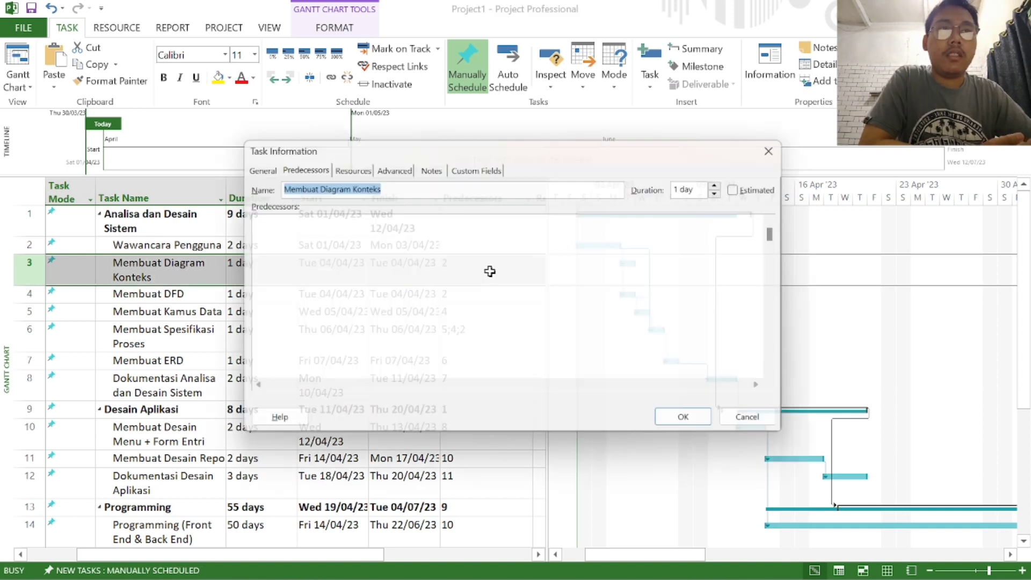
{"action": "left_click", "coordinate": [371, 235]}
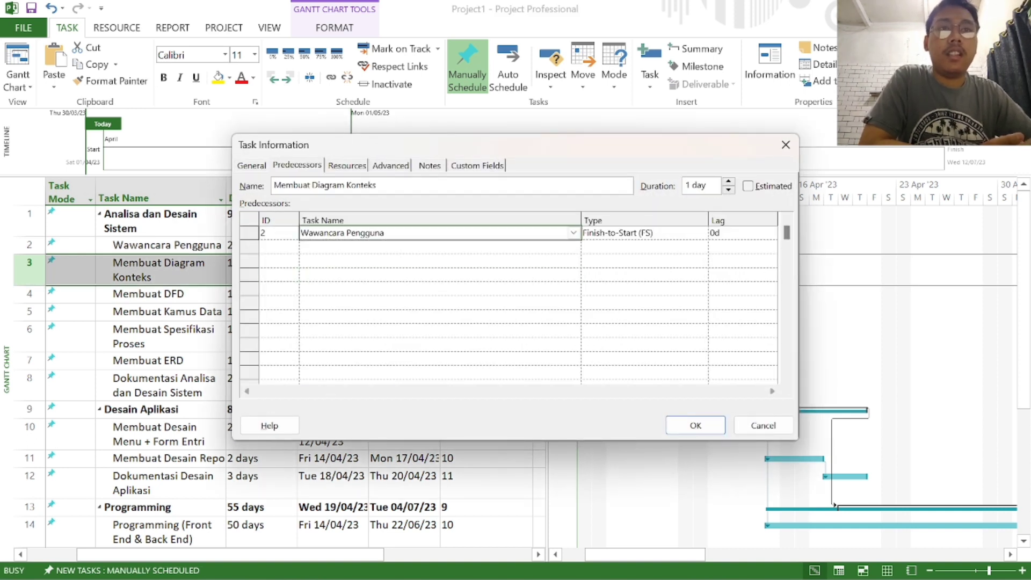
{"action": "left_click", "coordinate": [574, 233]}
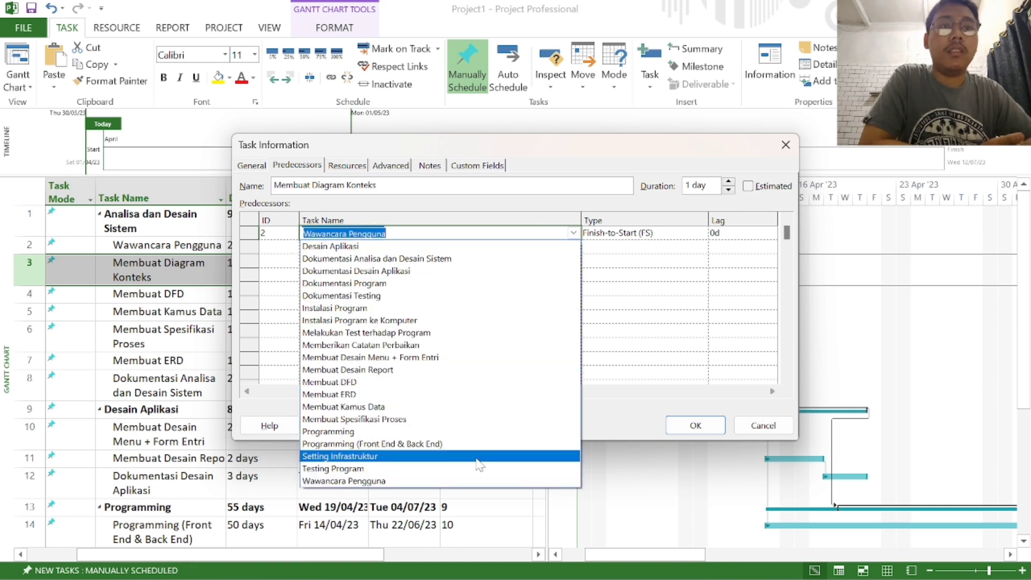
{"action": "left_click", "coordinate": [680, 311]}
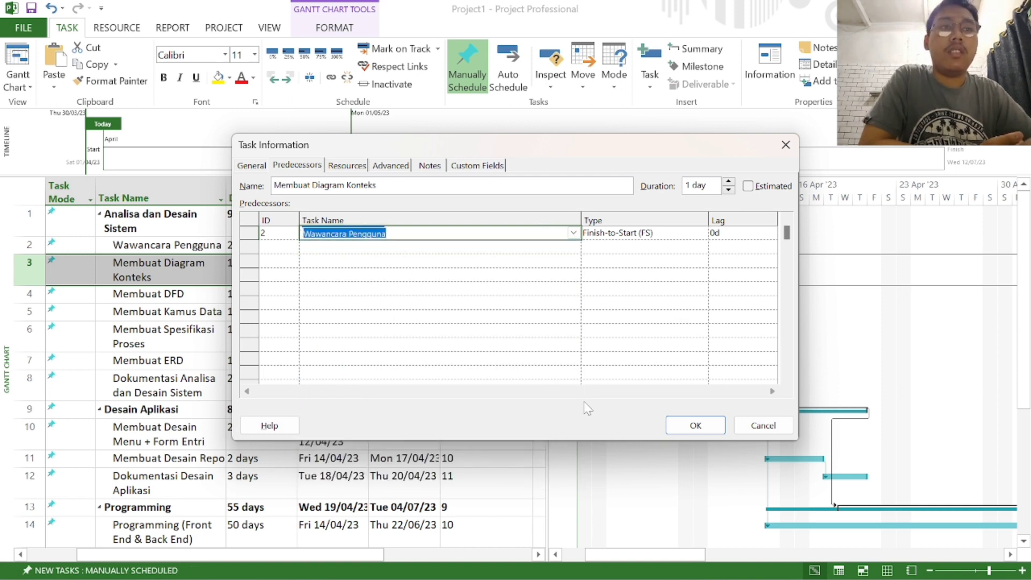
{"action": "left_click", "coordinate": [444, 282]}
{"action": "left_click", "coordinate": [695, 425]}
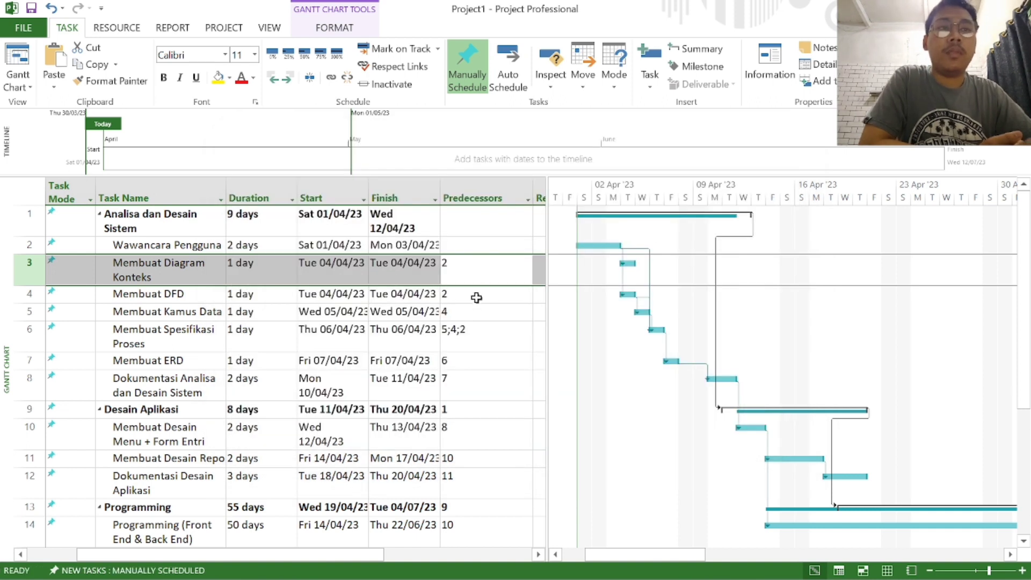
- Compare the predecessor entries of Membuat Kamus Data and Membuat Spesifikasi Proses to see single and multiple dependencies
{"action": "scroll", "coordinate": [451, 324], "scroll_direction": "down", "scroll_amount": 1}
{"action": "scroll", "coordinate": [455, 320], "scroll_direction": "up", "scroll_amount": 1}
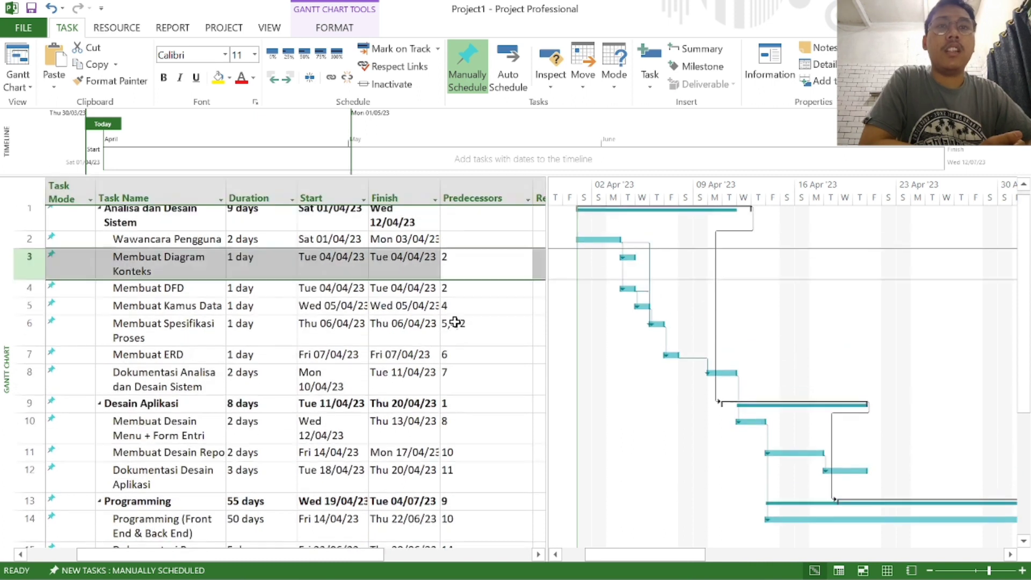
{"action": "left_click", "coordinate": [451, 307]}
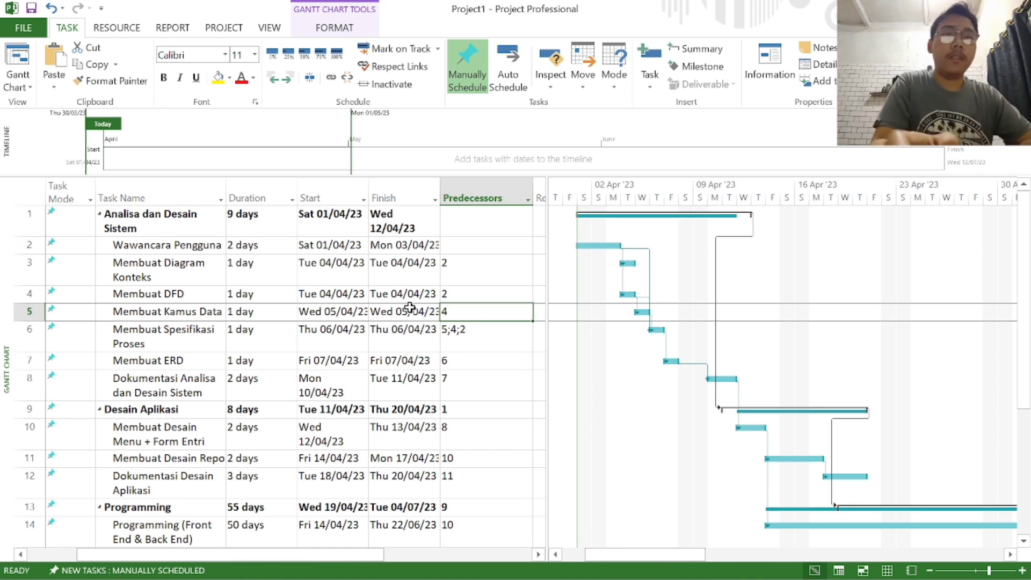
{"action": "left_click", "coordinate": [463, 329]}
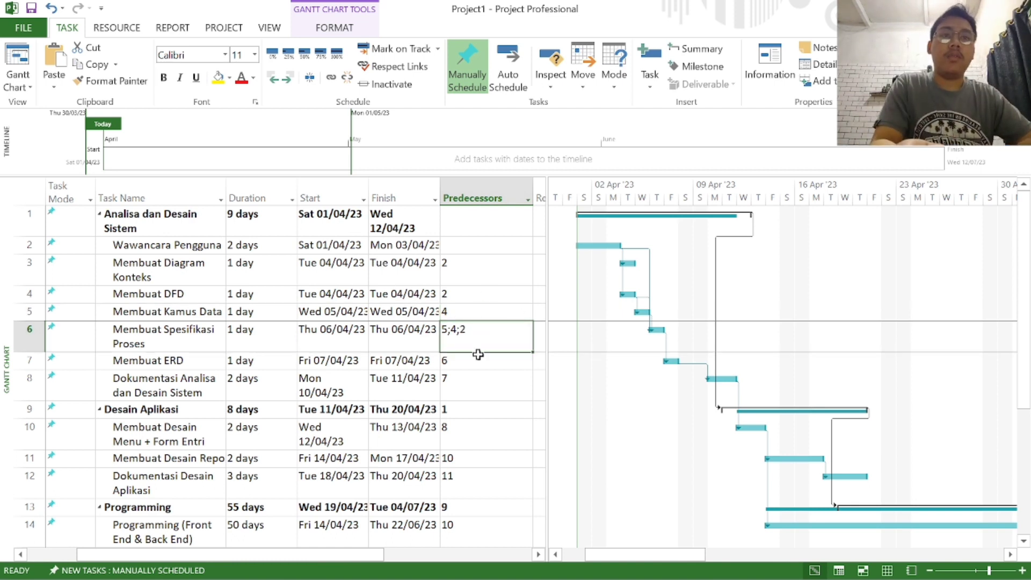
{"action": "left_click", "coordinate": [459, 304]}
{"action": "left_click", "coordinate": [495, 333]}
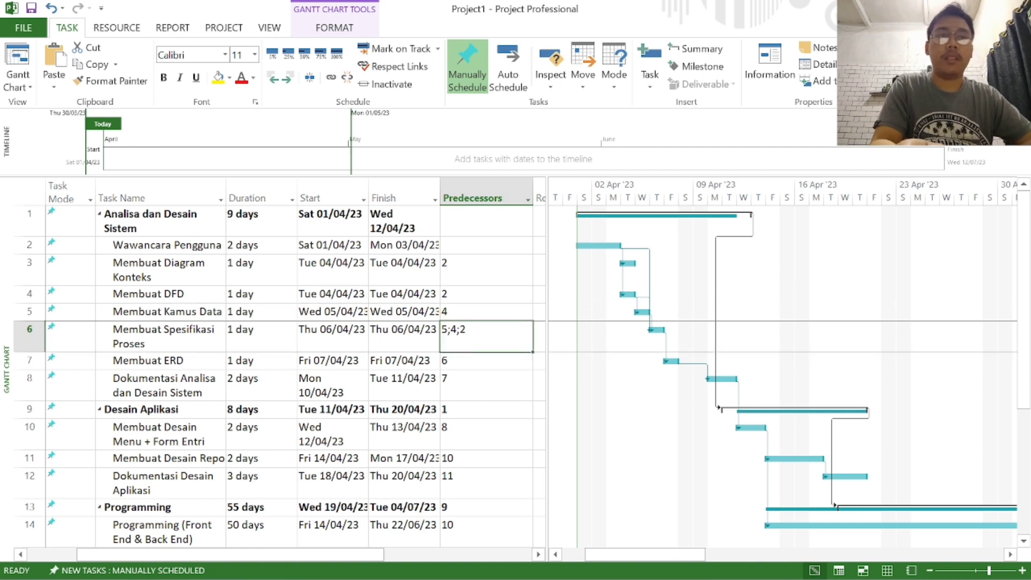
- Examine the predecessors of Setting Infrastruktur and Instalasi Program ke Komputer in the Instalasi Program phase
{"action": "scroll", "coordinate": [495, 333], "scroll_direction": "down", "scroll_amount": 5}
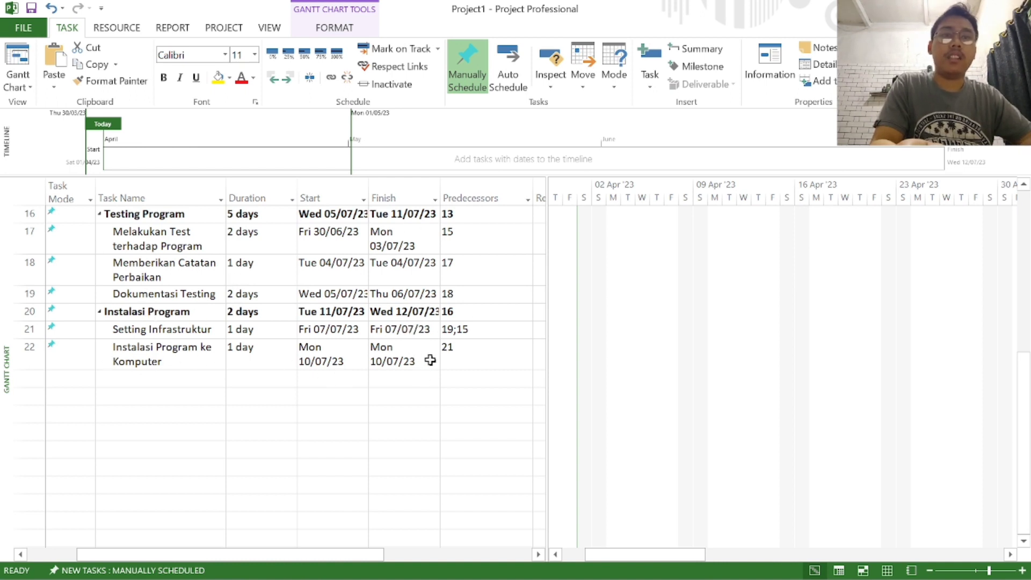
{"action": "left_click", "coordinate": [460, 365]}
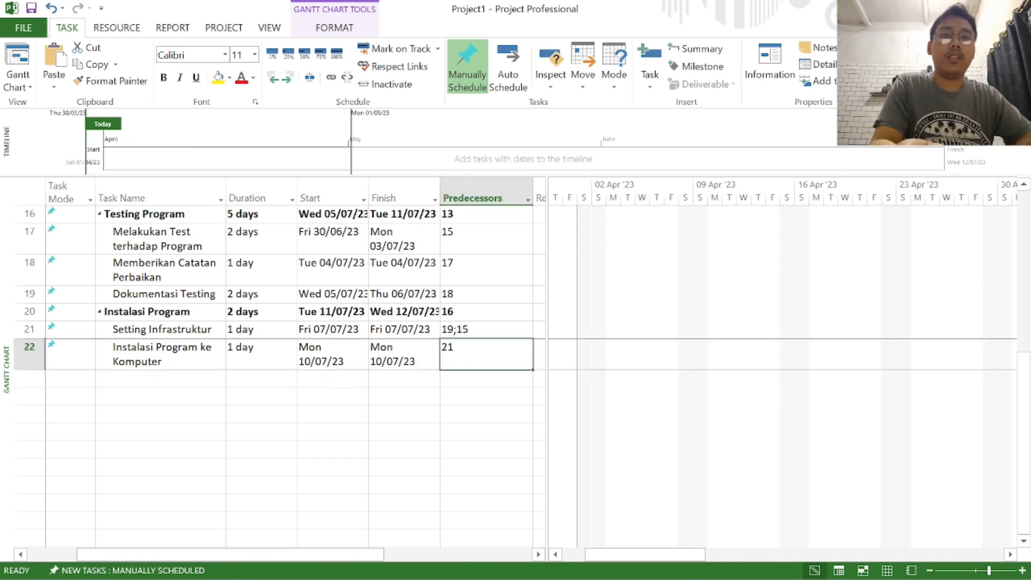
{"action": "left_click", "coordinate": [29, 329]}
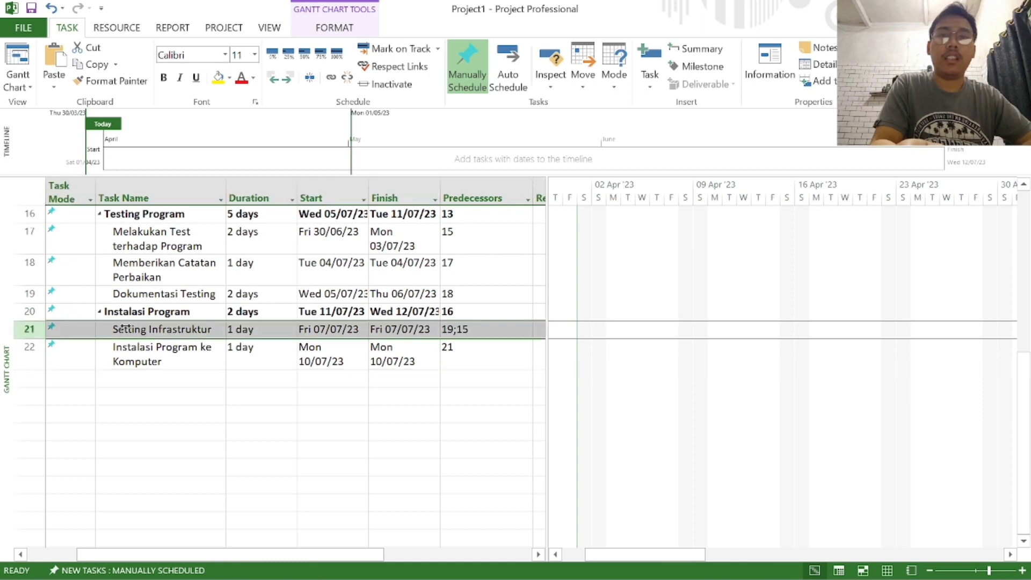
{"action": "left_click", "coordinate": [152, 332]}
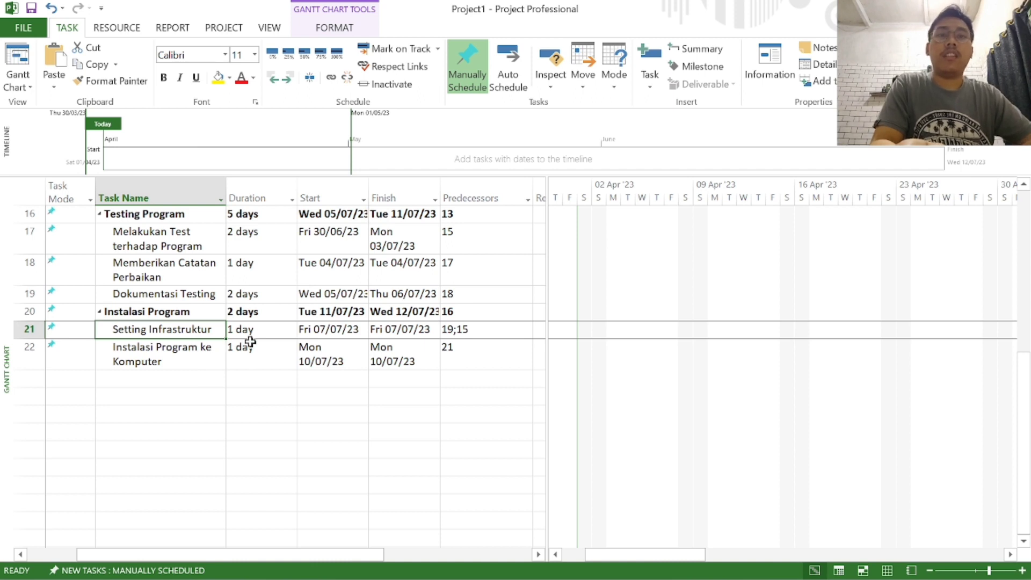
{"action": "left_click", "coordinate": [166, 353]}
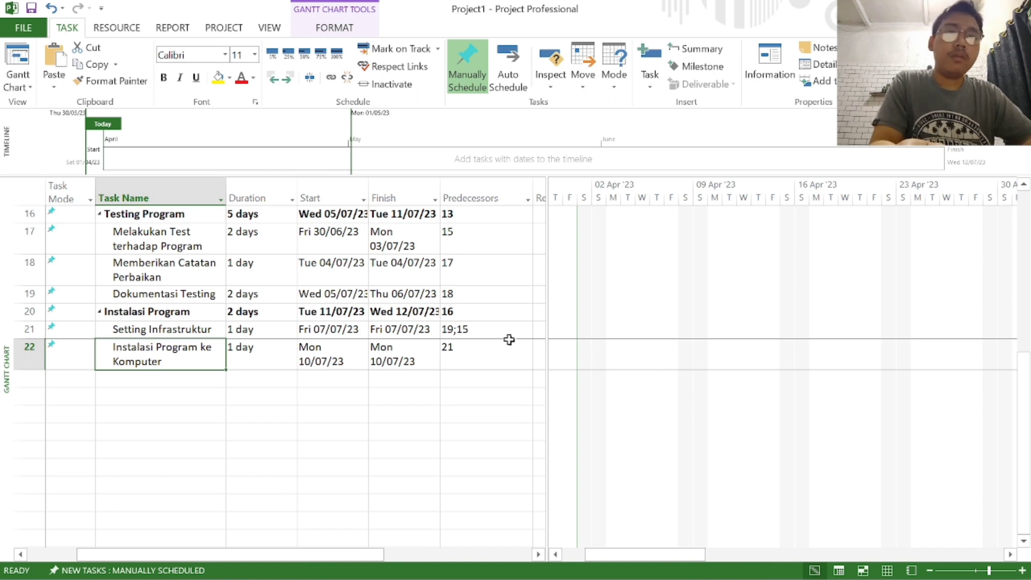
- Examine the Gantt chart bars and dependency links of the Analisa dan Desain Sistem and Desain Aplikasi phases beside the task list
{"action": "scroll", "coordinate": [499, 335], "scroll_direction": "up", "scroll_amount": 5}
{"action": "scroll", "coordinate": [476, 334], "scroll_direction": "right", "scroll_amount": 2}
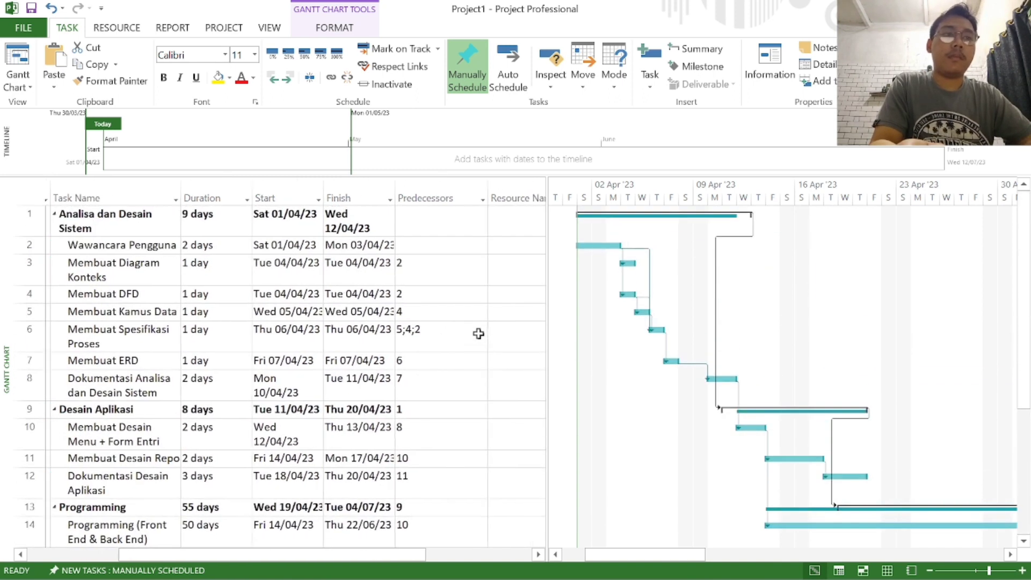
{"action": "scroll", "coordinate": [715, 330], "scroll_direction": "right", "scroll_amount": 1}
{"action": "scroll", "coordinate": [714, 330], "scroll_direction": "left", "scroll_amount": 2}
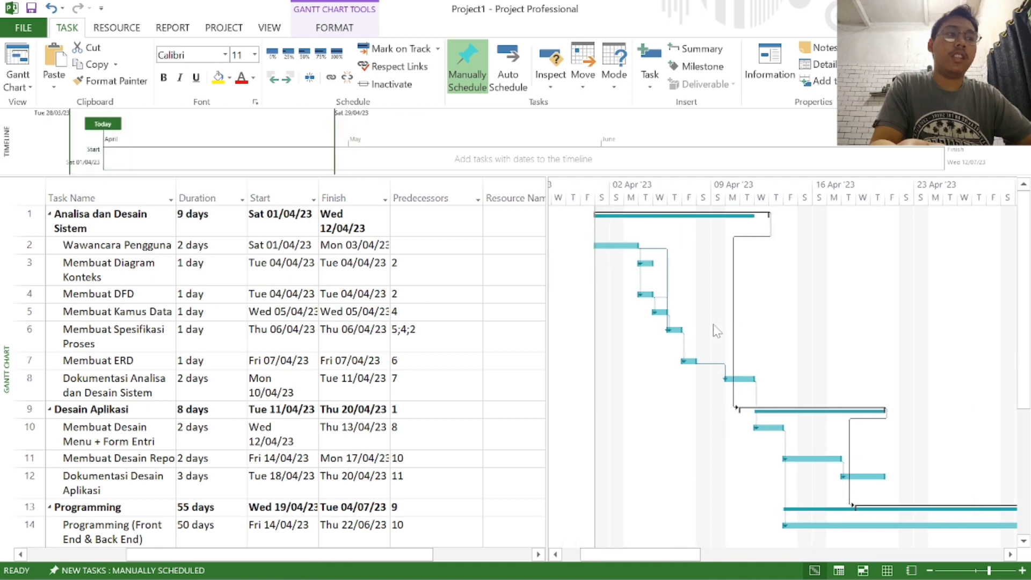
{"action": "scroll", "coordinate": [715, 330], "scroll_direction": "right", "scroll_amount": 1}
{"action": "right_click", "coordinate": [714, 324]}
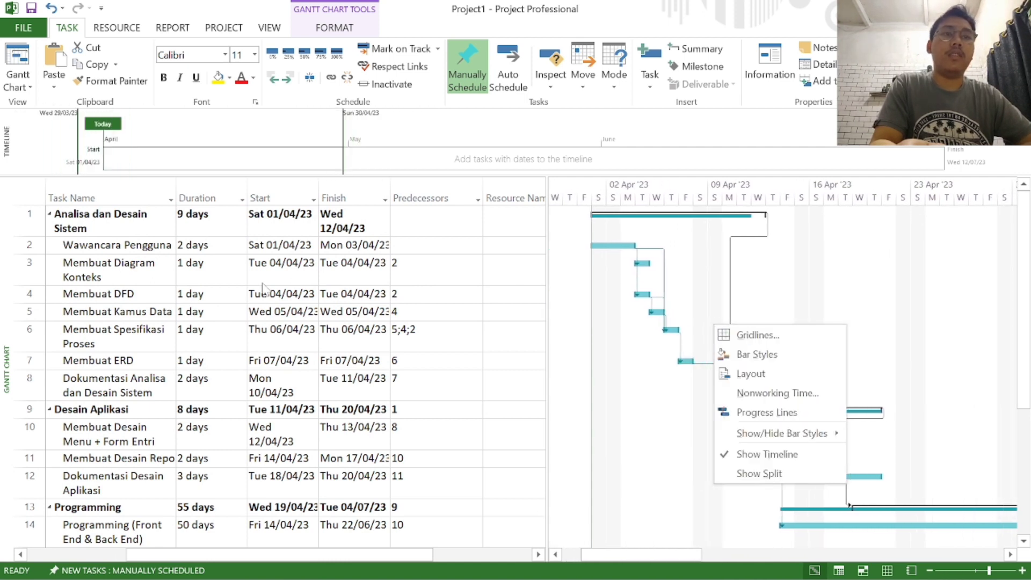
{"action": "left_click", "coordinate": [676, 297]}
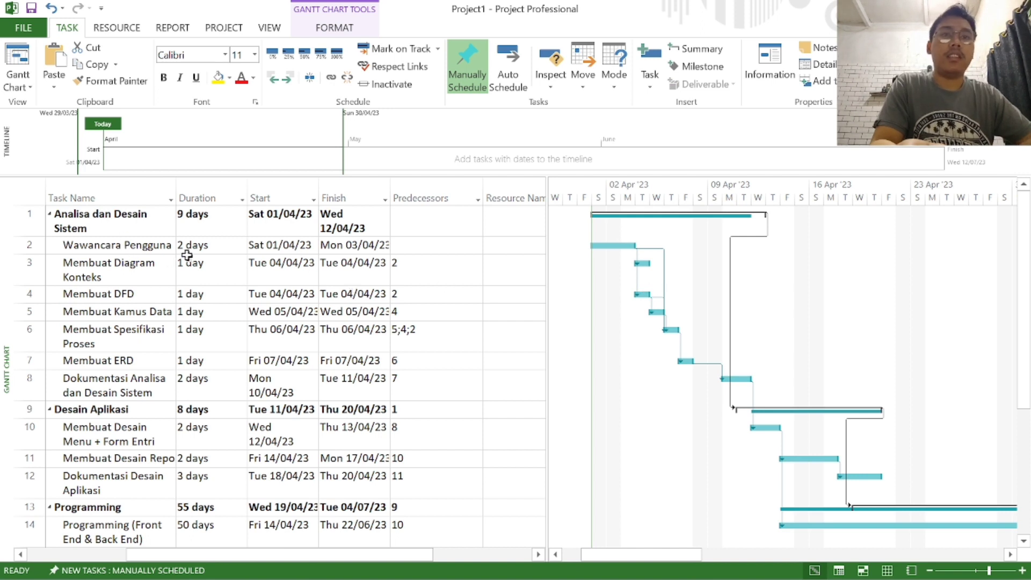
- Compare Wawancara Pengguna's start date and Membuat Diagram Konteks's duration with their bars in the Gantt chart
{"action": "left_click", "coordinate": [251, 245]}
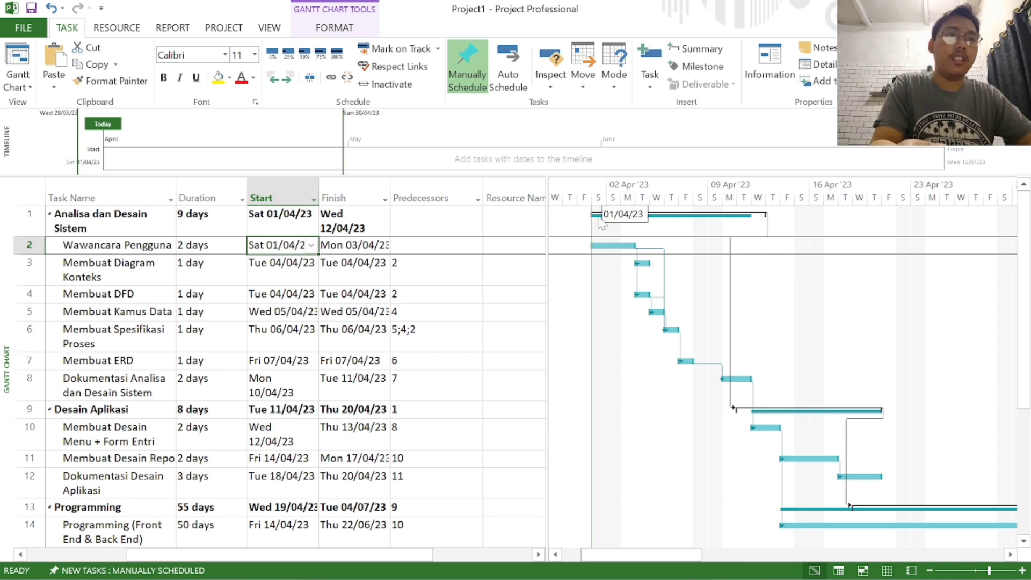
{"action": "scroll", "coordinate": [616, 279], "scroll_direction": "left", "scroll_amount": 2}
{"action": "scroll", "coordinate": [616, 279], "scroll_direction": "left", "scroll_amount": 2}
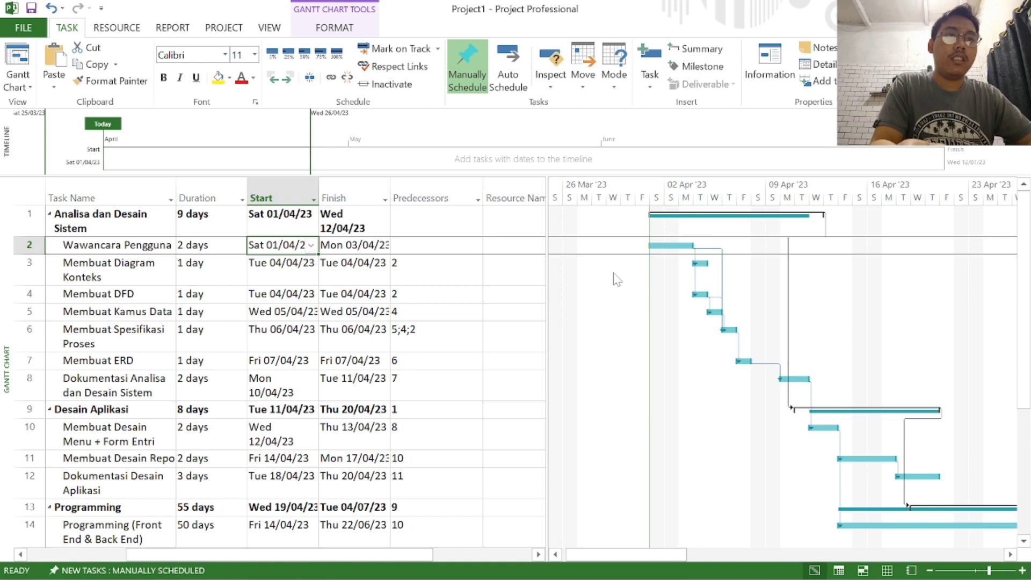
{"action": "scroll", "coordinate": [687, 288], "scroll_direction": "right", "scroll_amount": 1}
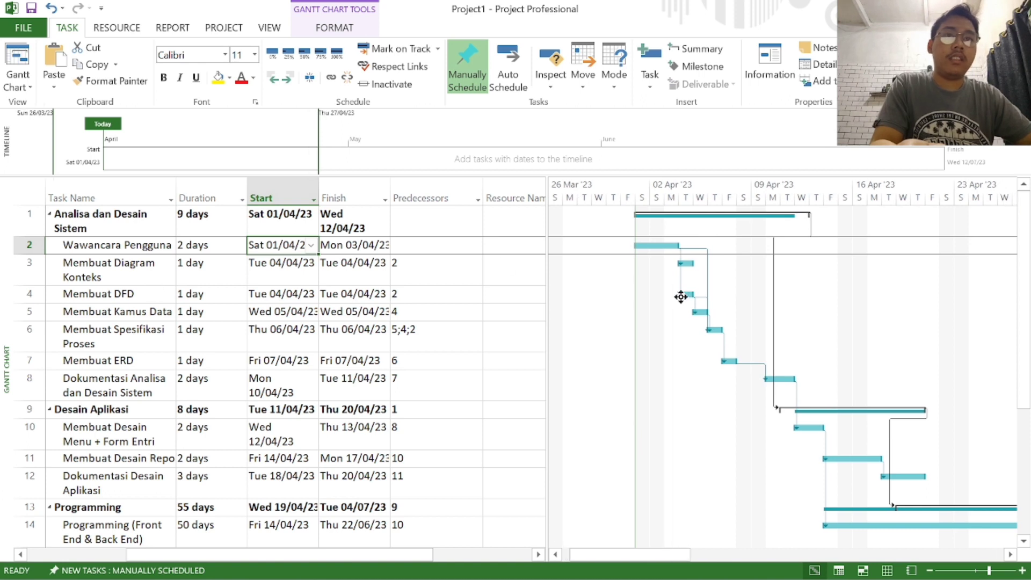
{"action": "scroll", "coordinate": [766, 298], "scroll_direction": "right", "scroll_amount": 2}
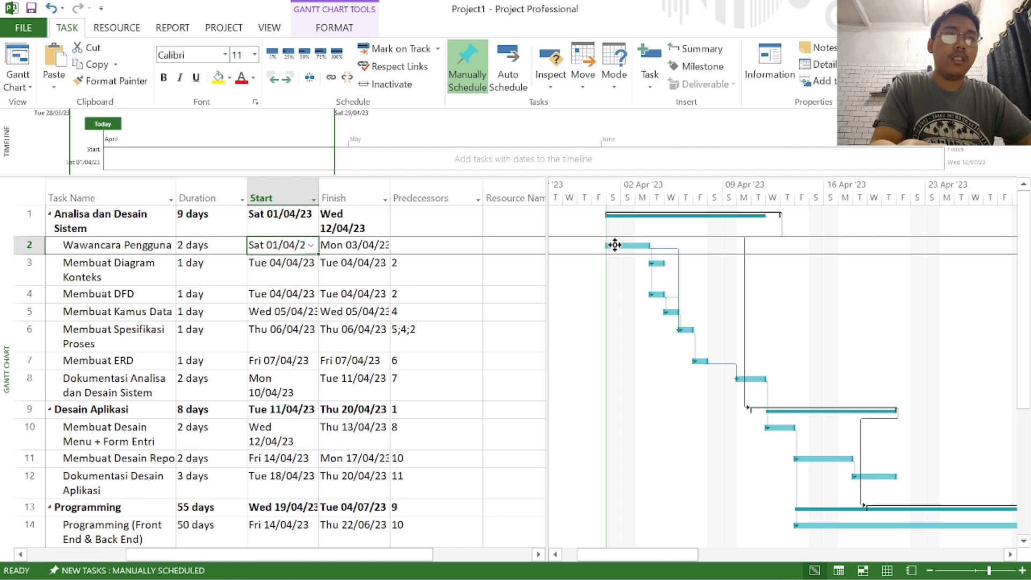
{"action": "mouse_move", "coordinate": [626, 245]}
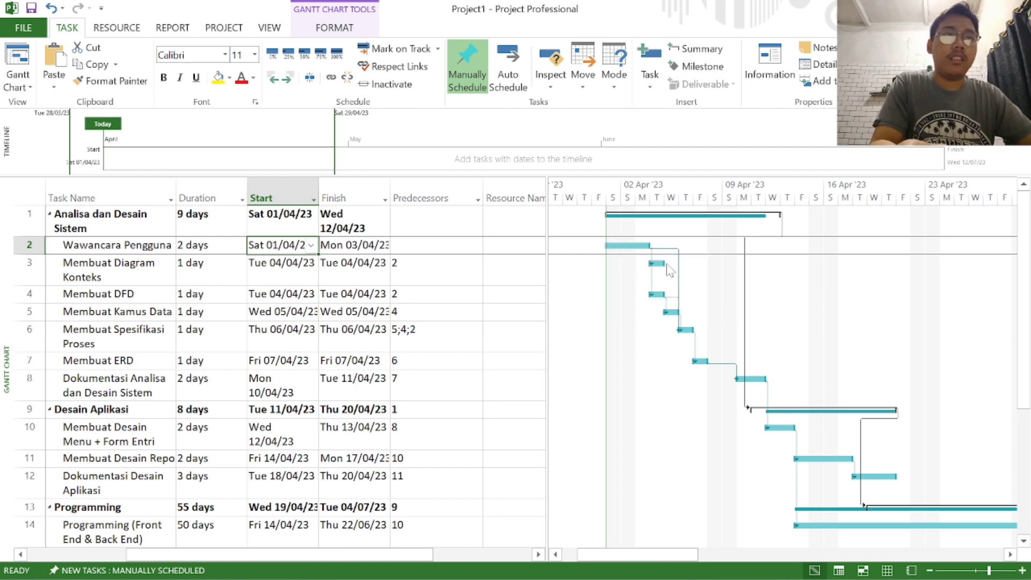
{"action": "left_click", "coordinate": [185, 269]}
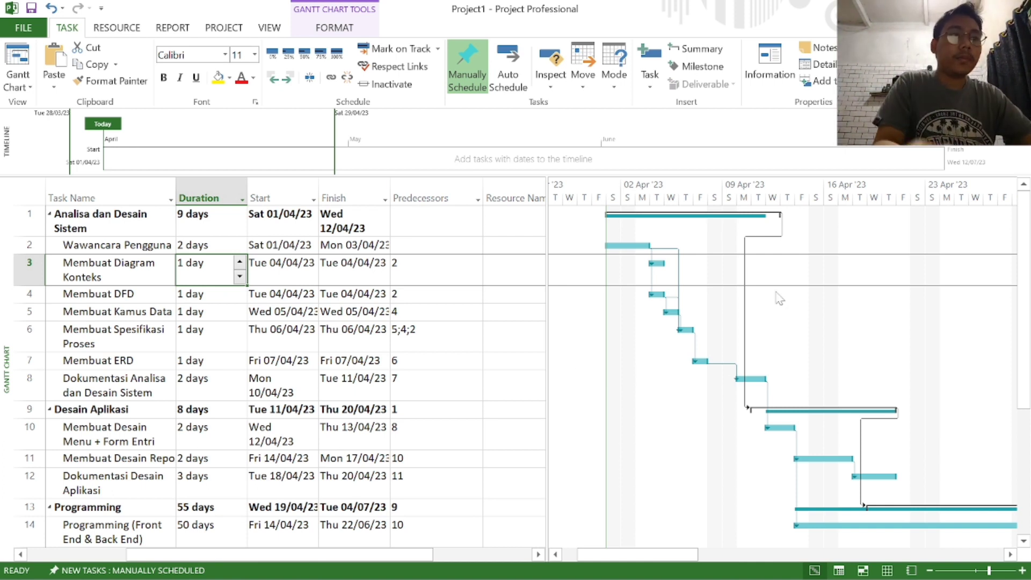
- Follow the Gantt chart bars and links from the Programming phase through Testing Program to the end of Instalasi Program
{"action": "scroll", "coordinate": [776, 297], "scroll_direction": "right", "scroll_amount": 10}
{"action": "scroll", "coordinate": [939, 414], "scroll_direction": "down", "scroll_amount": 2}
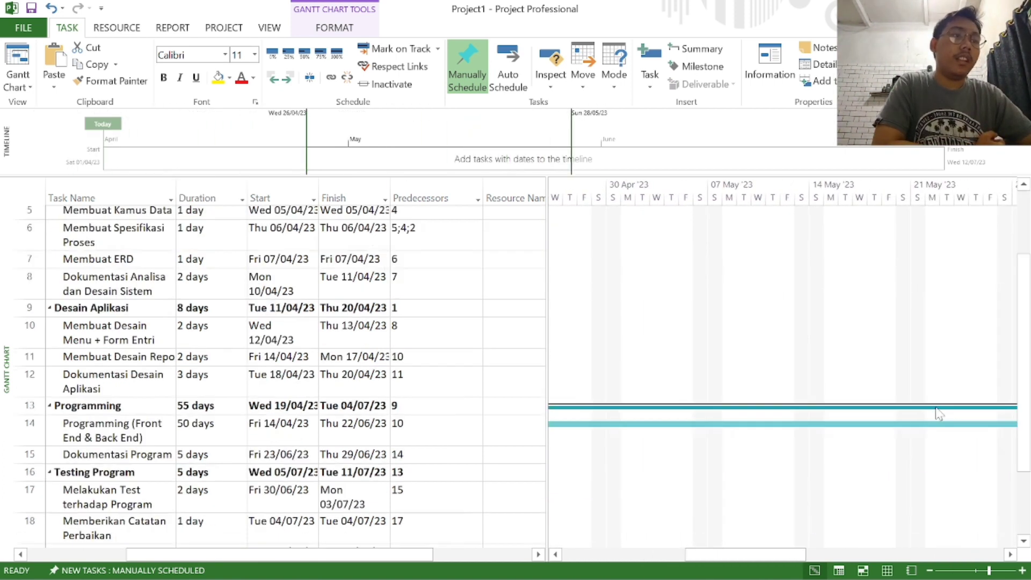
{"action": "scroll", "coordinate": [938, 414], "scroll_direction": "down", "scroll_amount": 3}
{"action": "scroll", "coordinate": [939, 414], "scroll_direction": "right", "scroll_amount": 8}
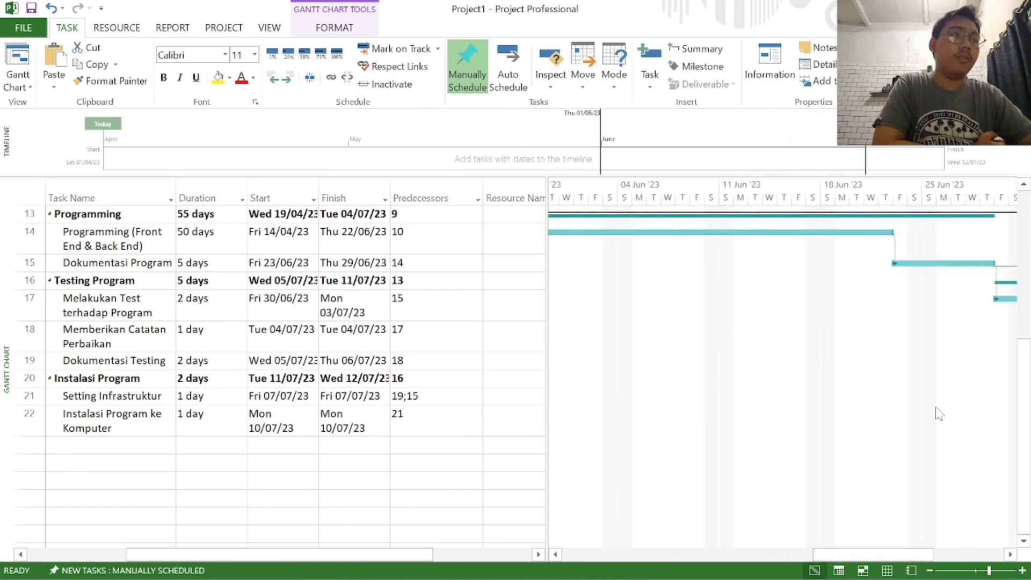
{"action": "scroll", "coordinate": [938, 413], "scroll_direction": "right", "scroll_amount": 8}
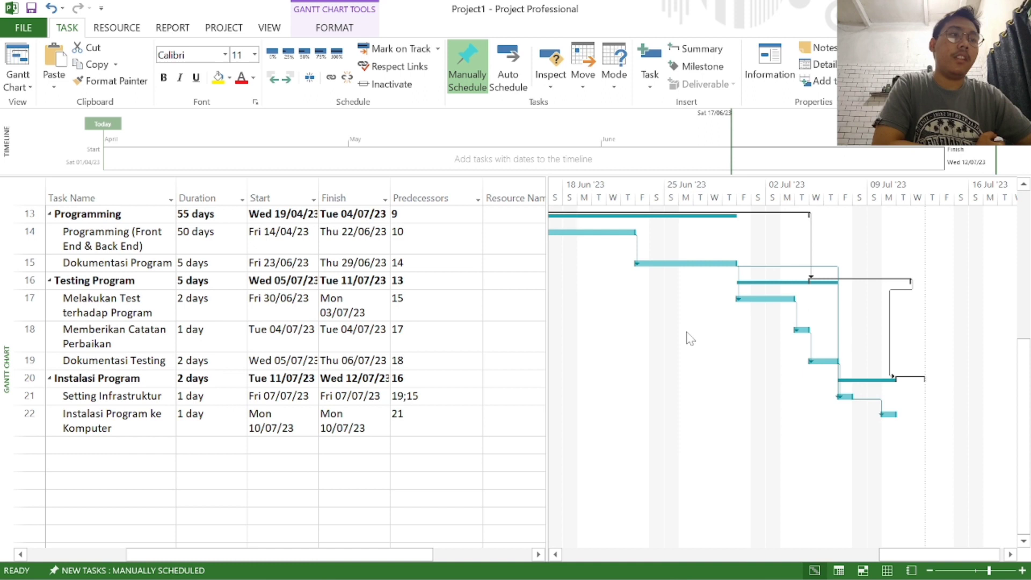
{"action": "scroll", "coordinate": [299, 258], "scroll_direction": "down", "scroll_amount": 4}
{"action": "scroll", "coordinate": [299, 258], "scroll_direction": "up", "scroll_amount": 3}
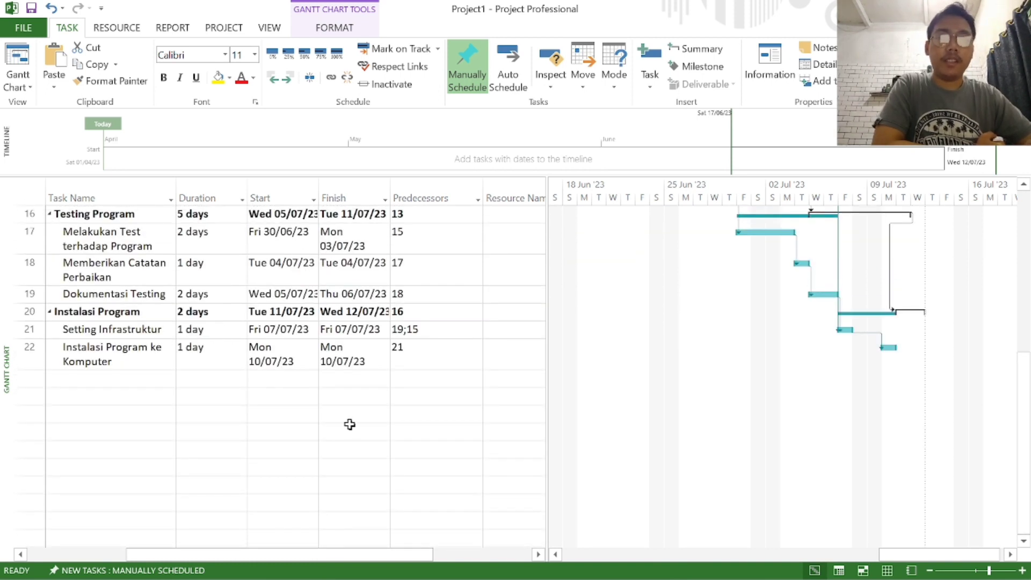
- Review the whole task list from Analisa dan Desain Sistem through Instalasi Program ke Komputer
{"action": "scroll", "coordinate": [608, 284], "scroll_direction": "up", "scroll_amount": 5}
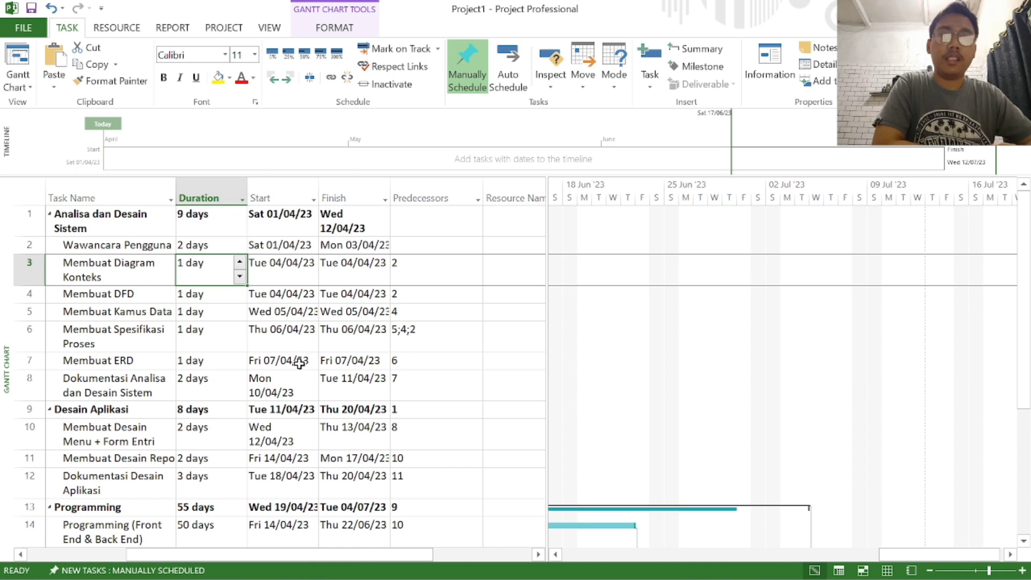
{"action": "scroll", "coordinate": [319, 328], "scroll_direction": "down", "scroll_amount": 7}
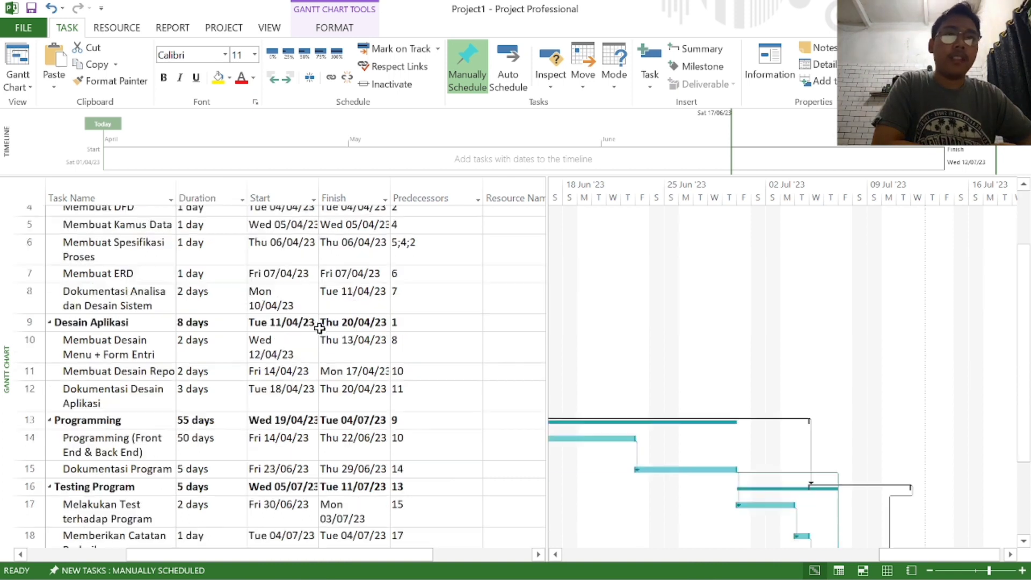
{"action": "scroll", "coordinate": [319, 328], "scroll_direction": "up", "scroll_amount": 7}
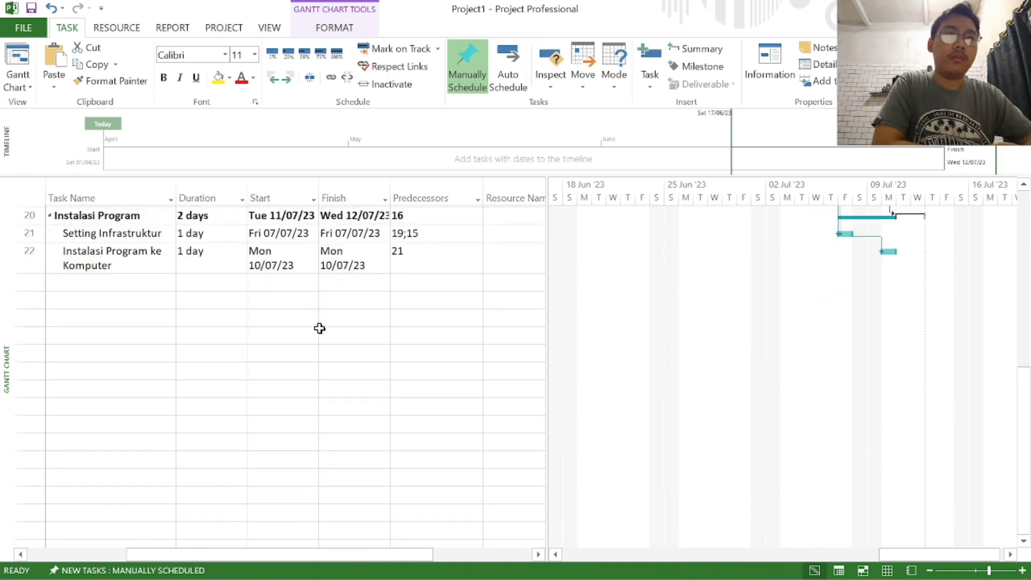